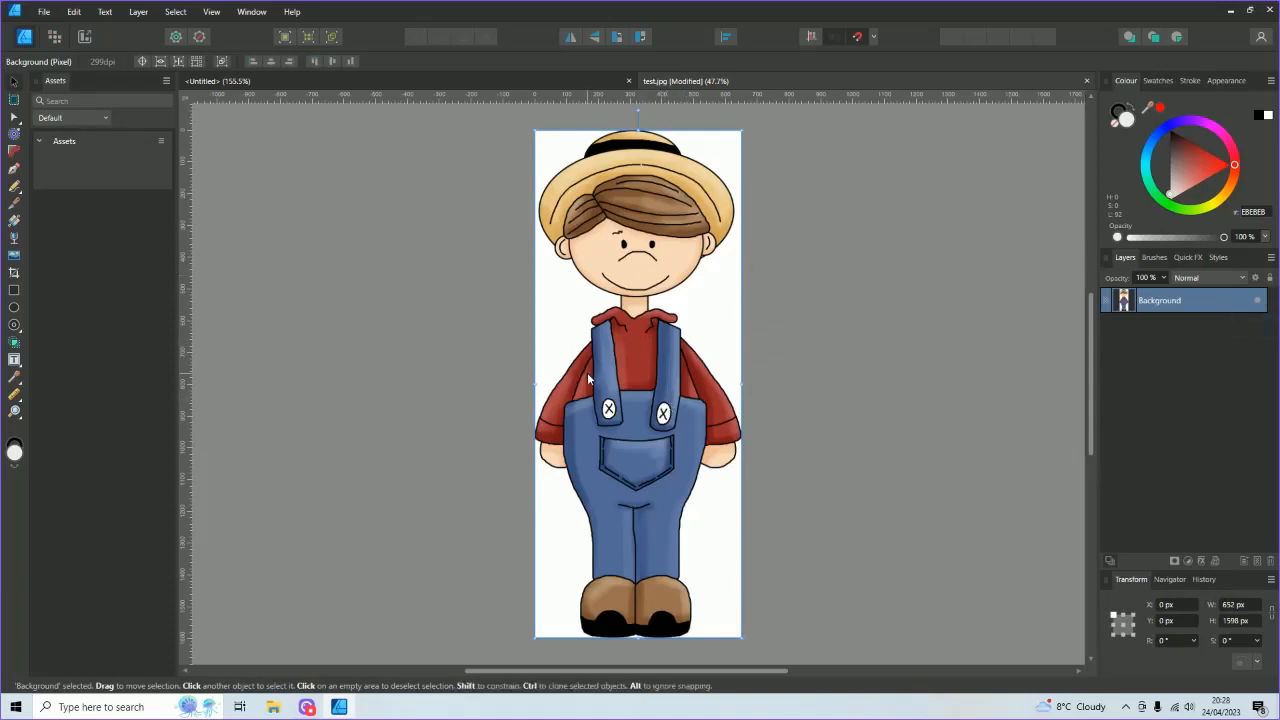
- In the Pixel Persona, flood-select the white background around the character in test.jpg, delete it and clear the selection
left_click(54, 36)
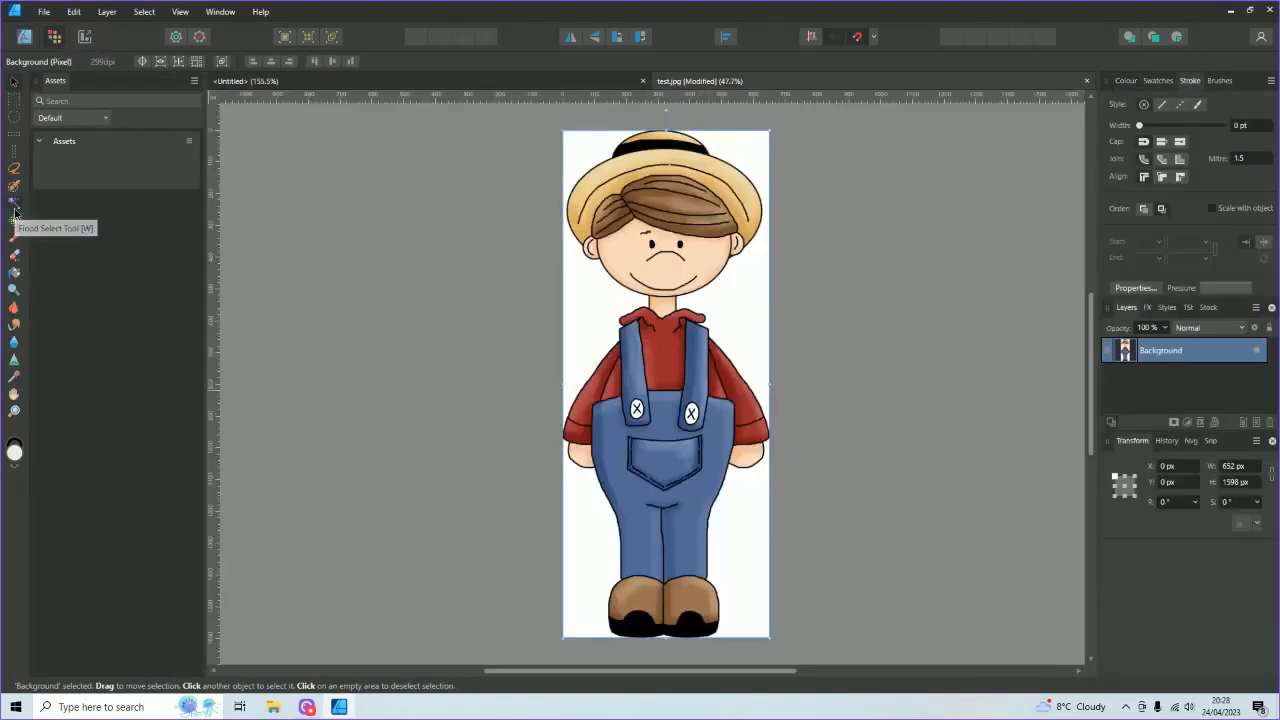
left_click(15, 208)
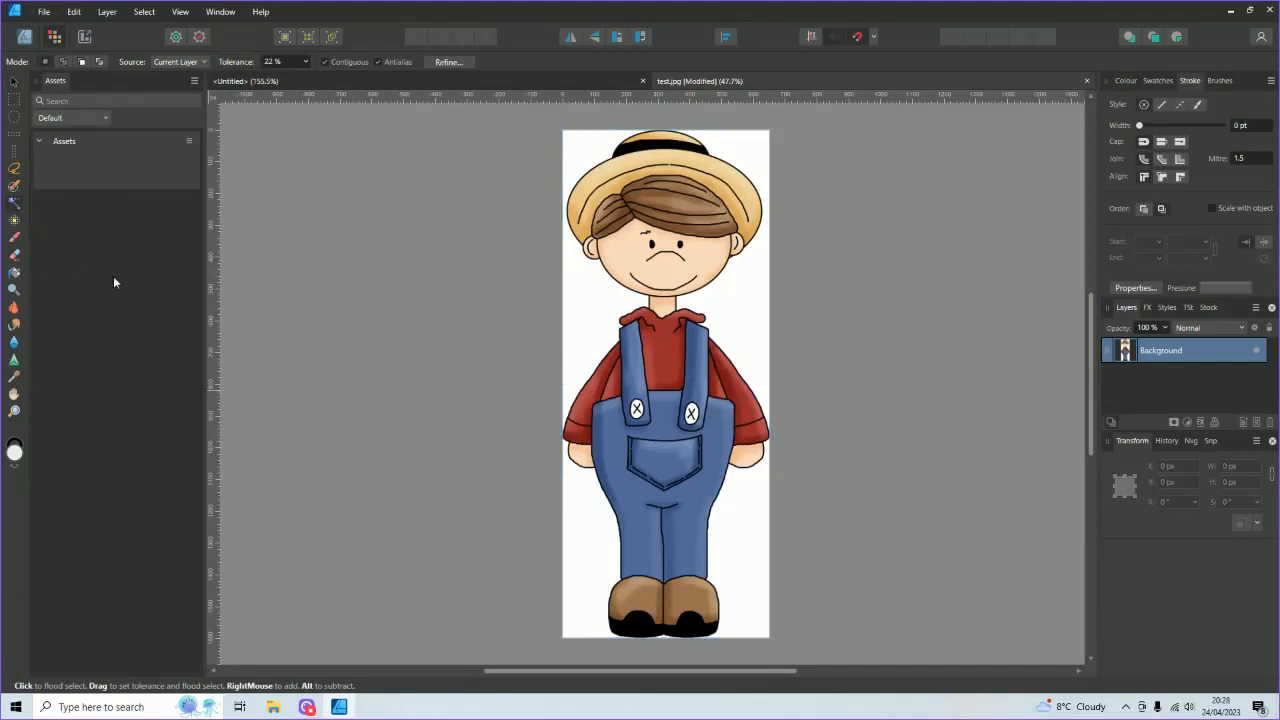
left_click(63, 64)
left_click(589, 295)
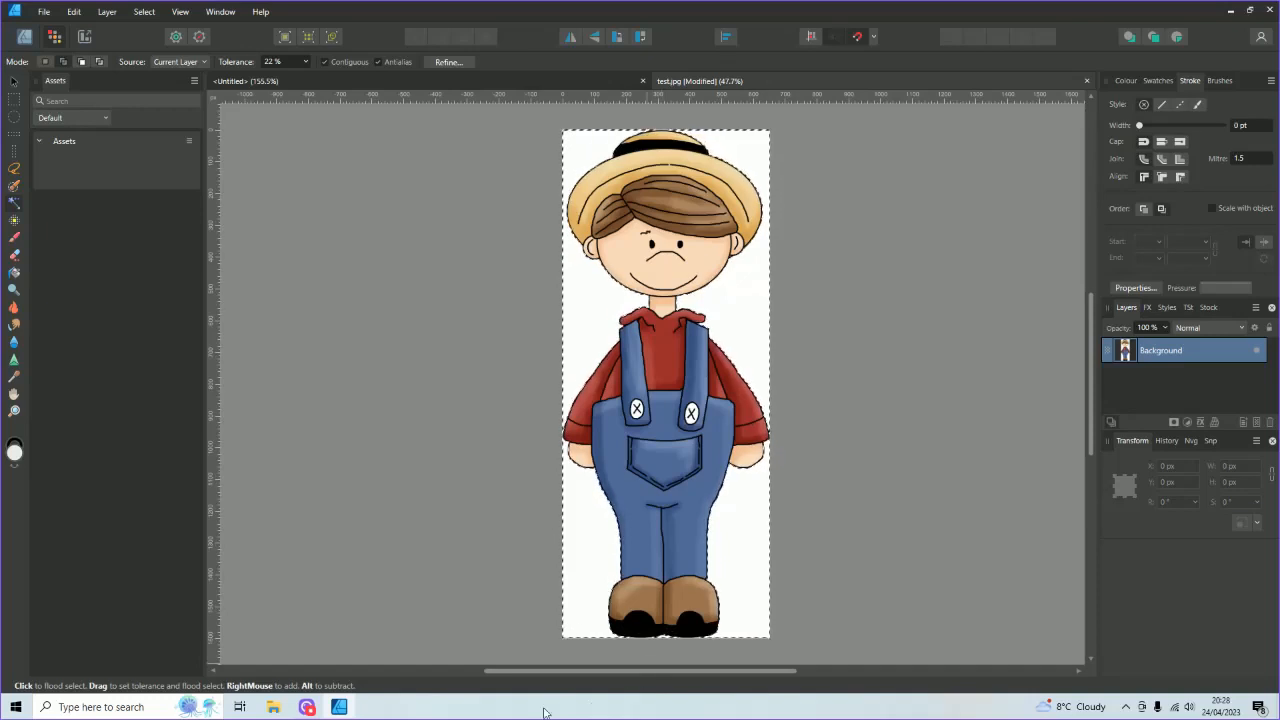
key("Delete")
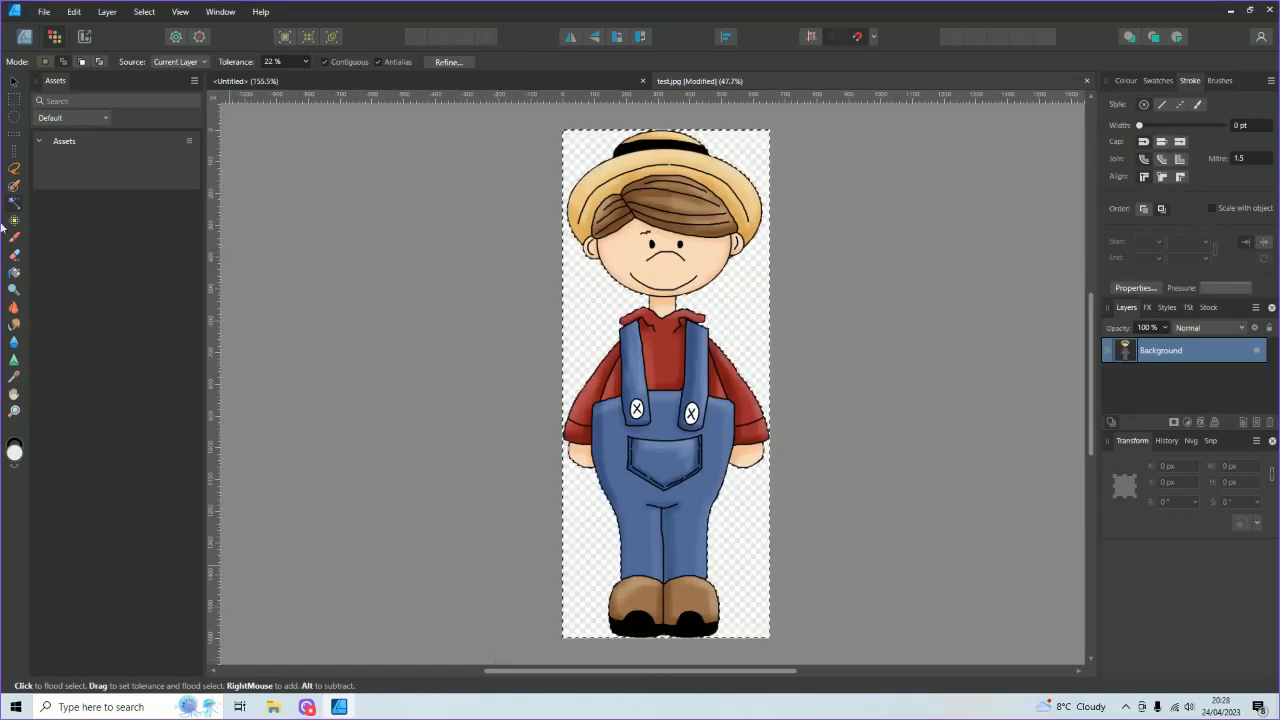
left_click(144, 11)
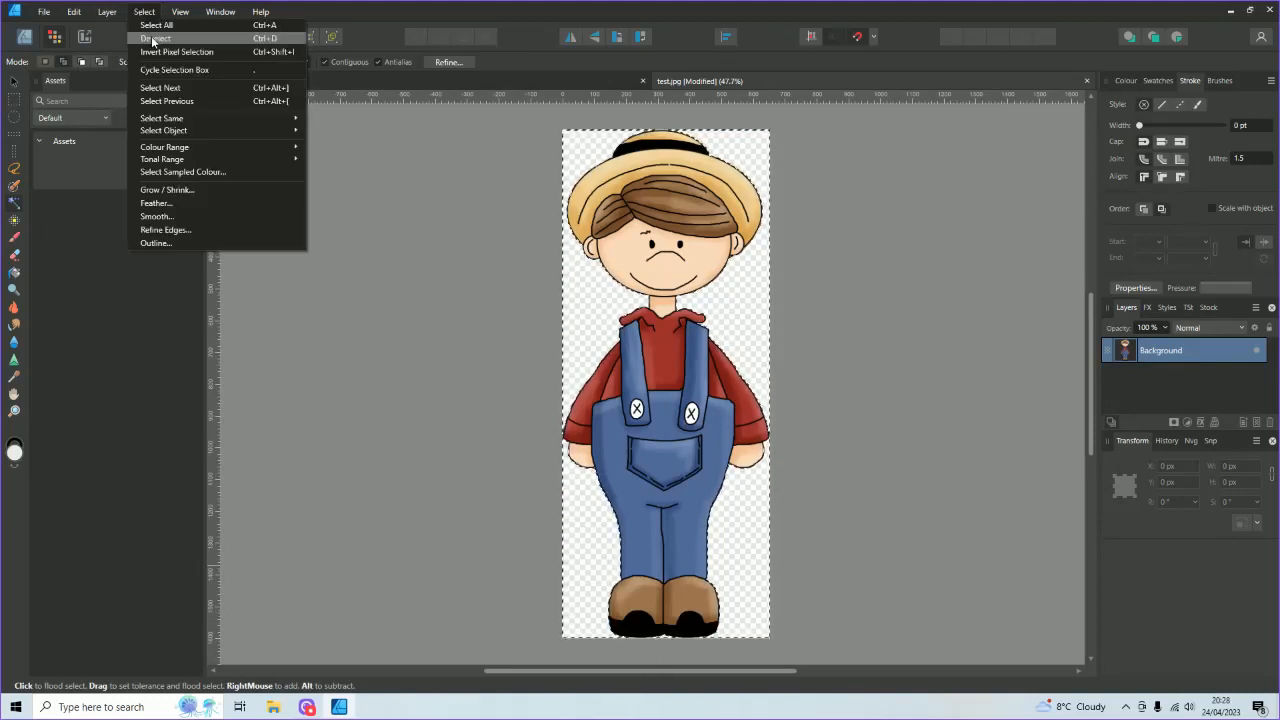
left_click(150, 46)
scroll(735, 350, "up", 3)
scroll(735, 350, "down", 4)
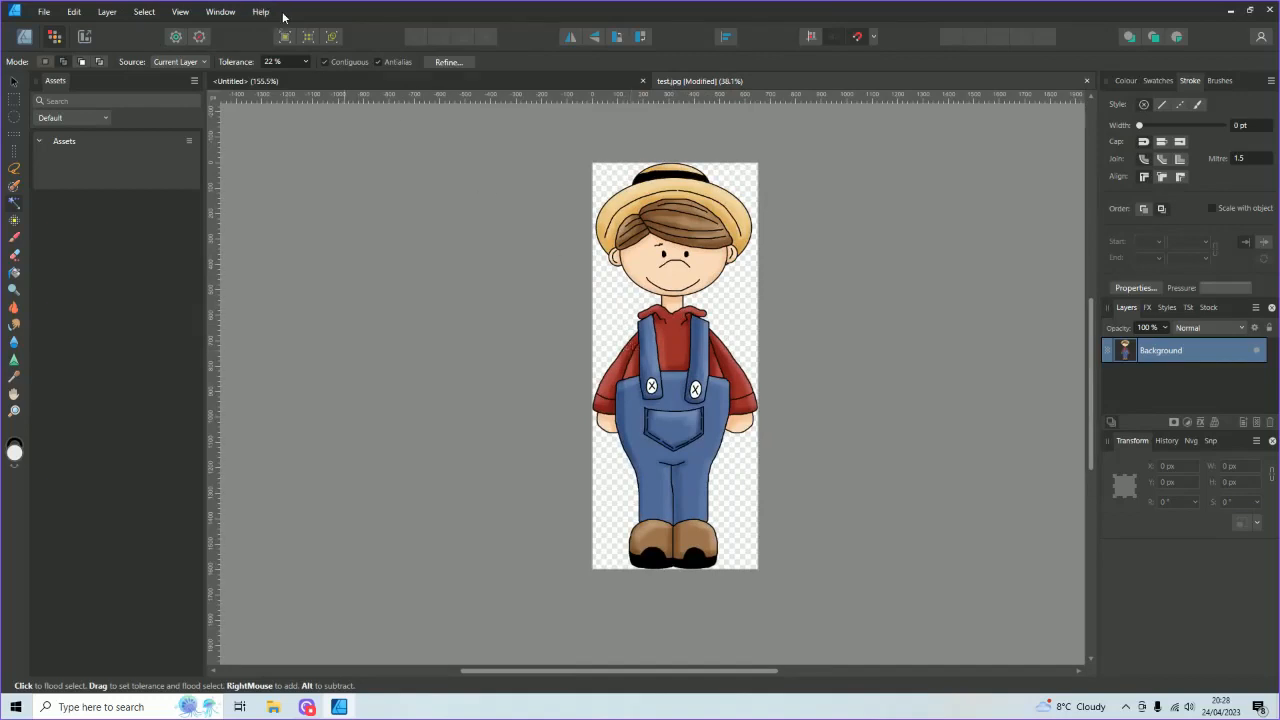
- Place the test image from the desktop into the blank untitled document and move it fully inside the page
left_click(318, 78)
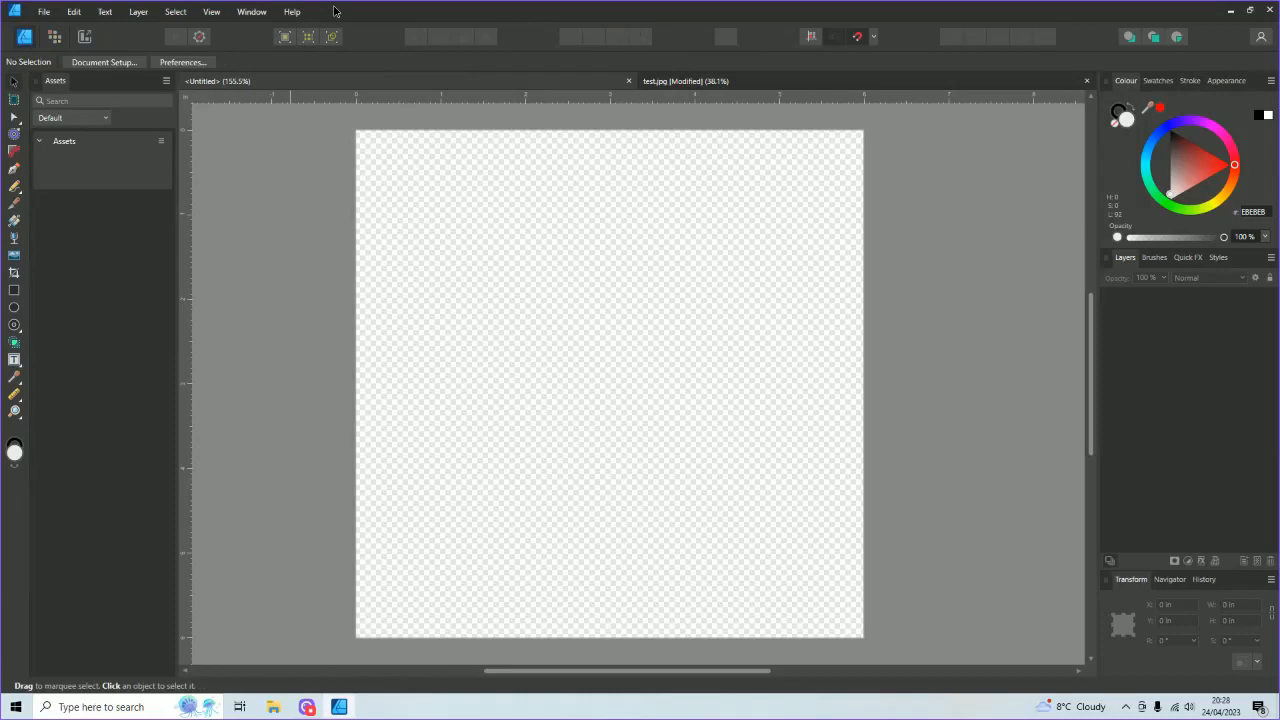
left_click_drag(335, 12, 338, 143)
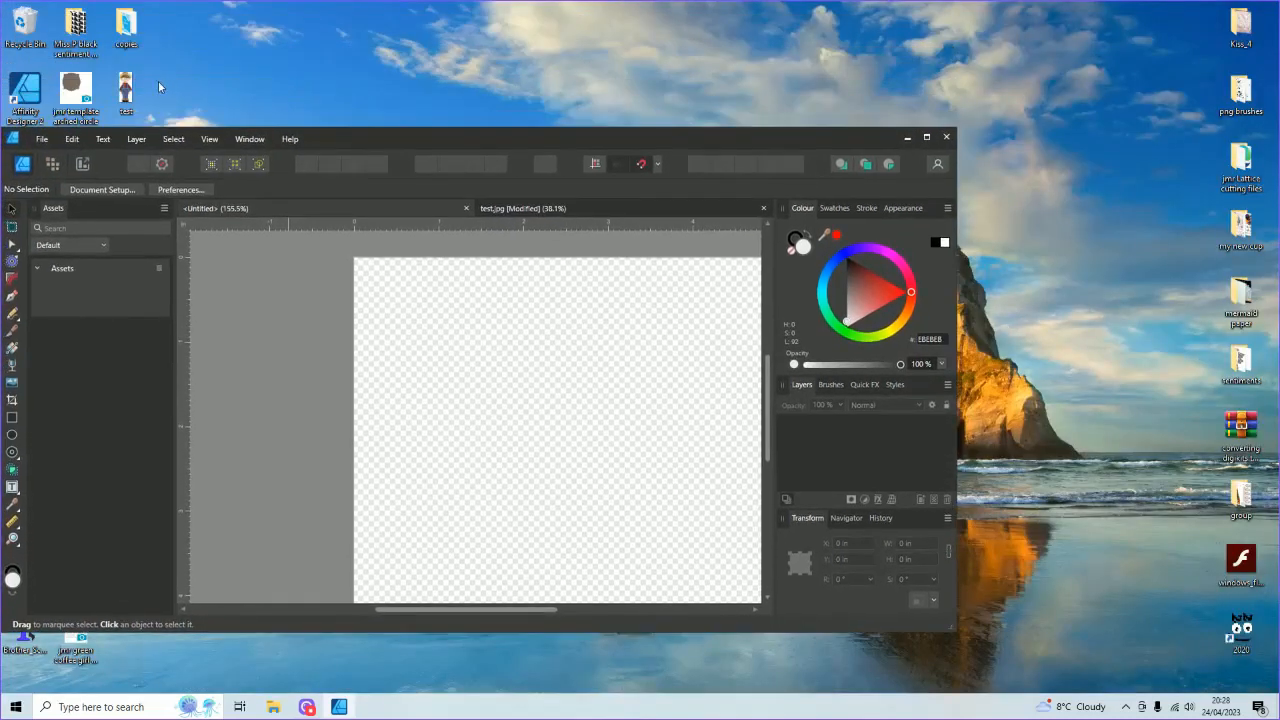
left_click_drag(126, 91, 578, 440)
left_click(920, 138)
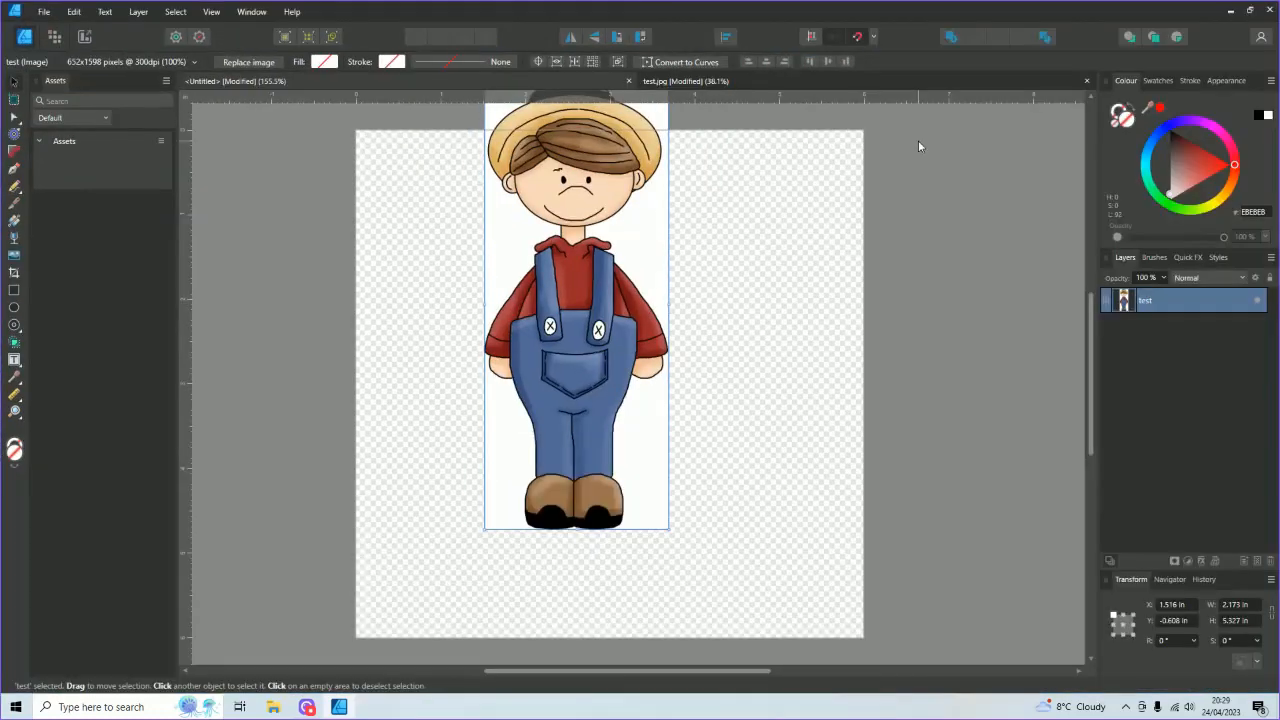
left_click_drag(540, 359, 550, 451)
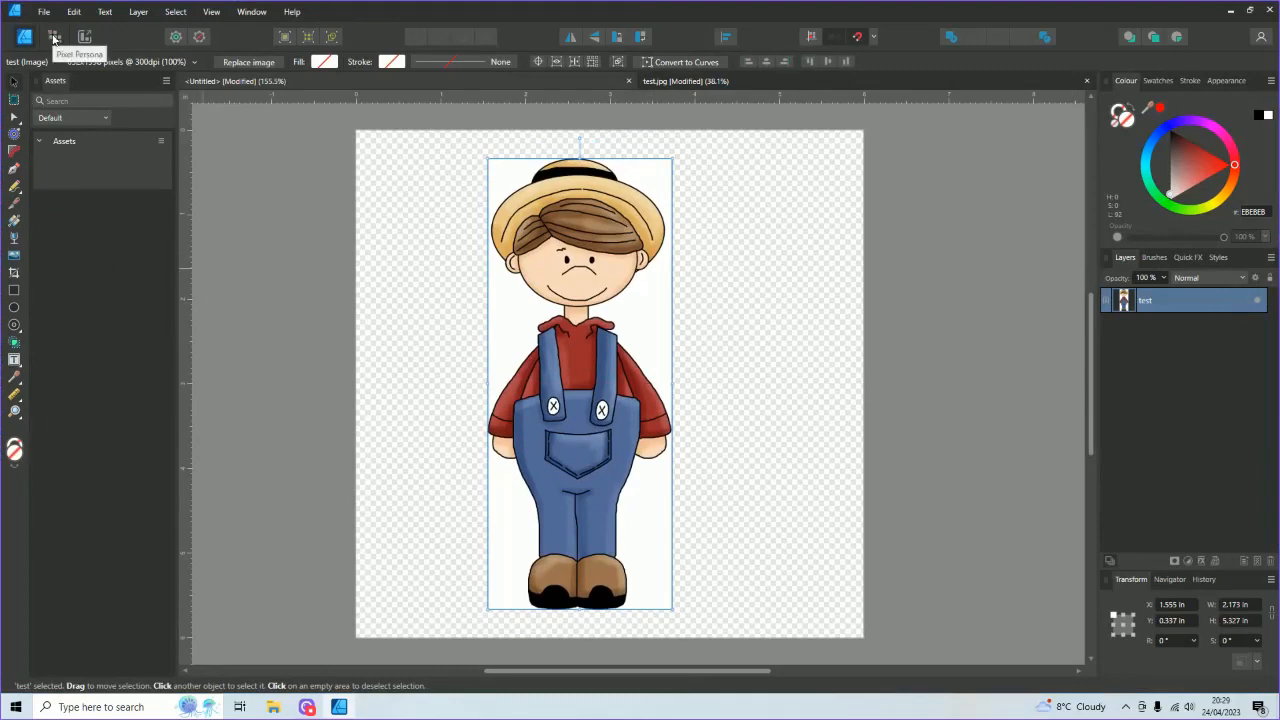
- Try to flood-select the white areas around the placed test image in the Pixel Persona and delete them
left_click(54, 37)
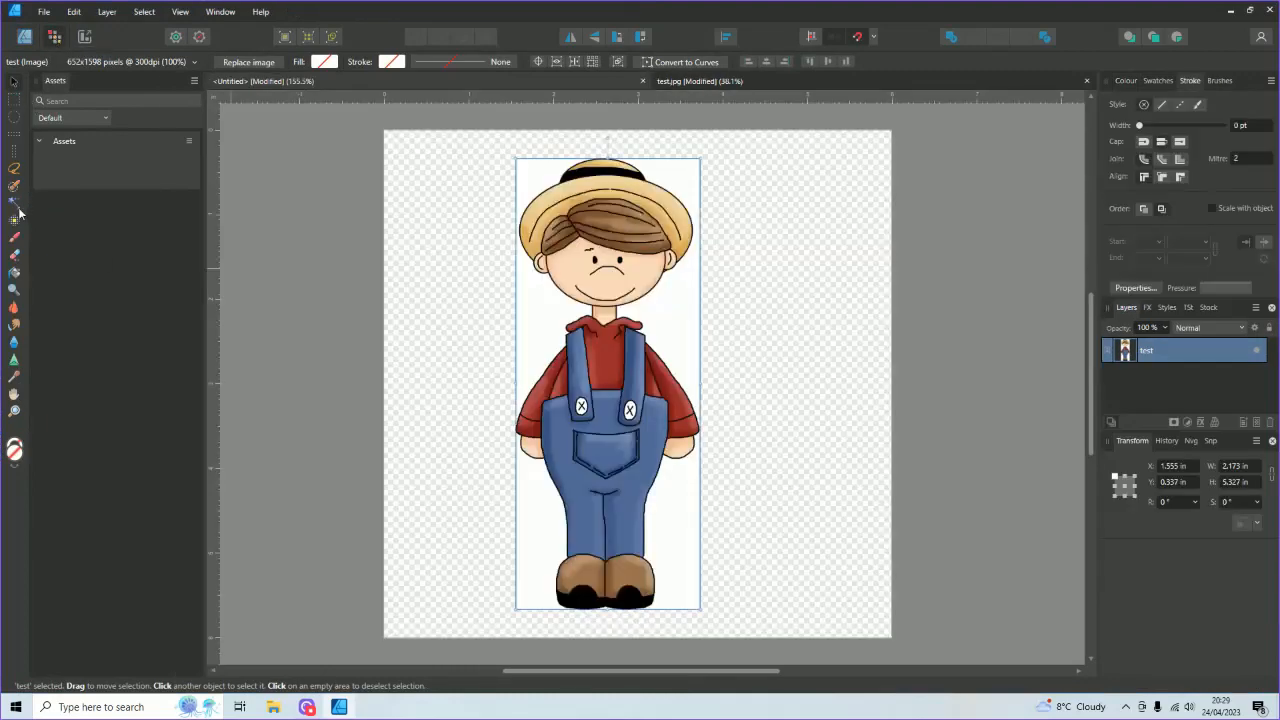
left_click(17, 212)
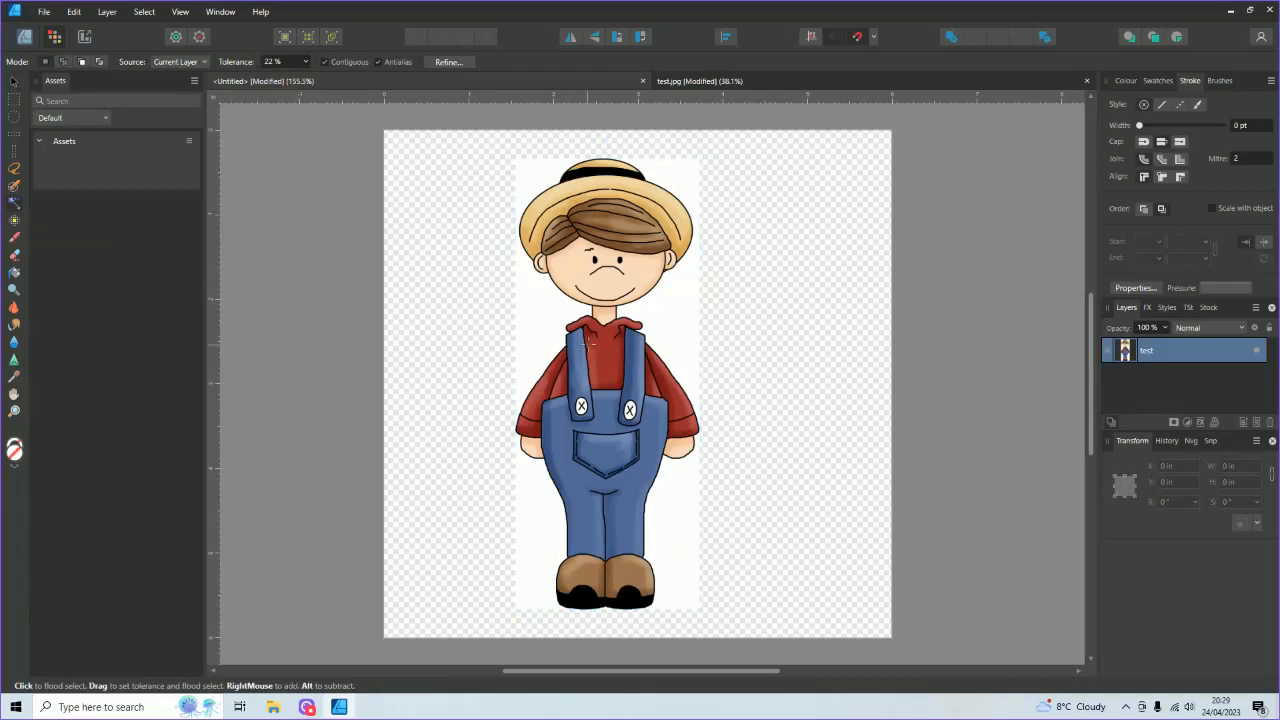
left_click(64, 63)
left_click(549, 292)
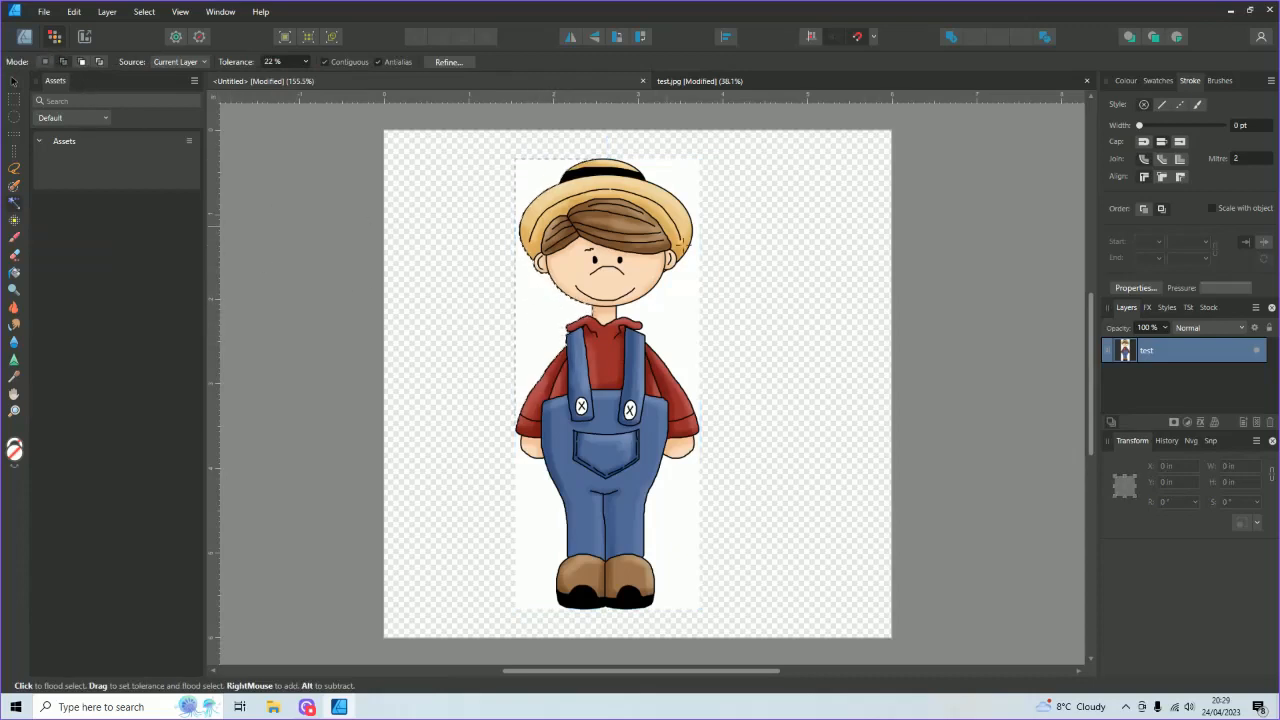
left_click(666, 518)
left_click(533, 525)
key("Delete")
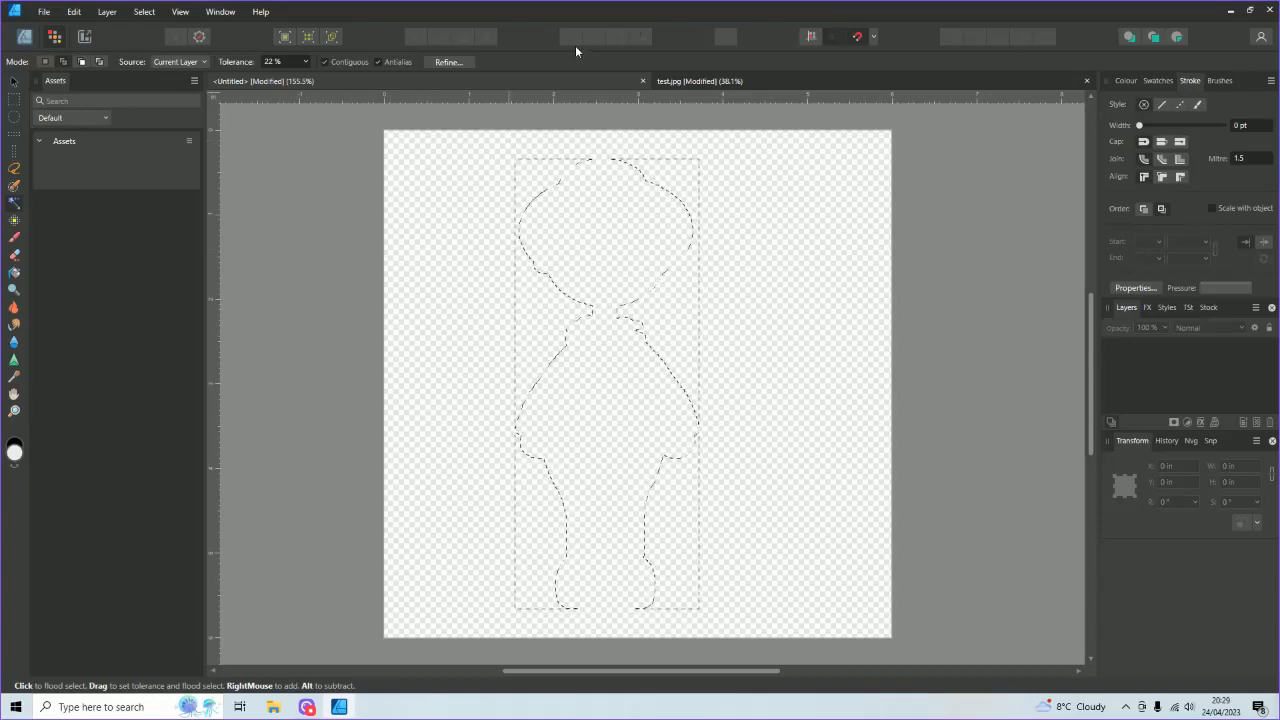
- Close both open documents without saving and create a new document from the My 6 x 6 preset
left_click(1086, 86)
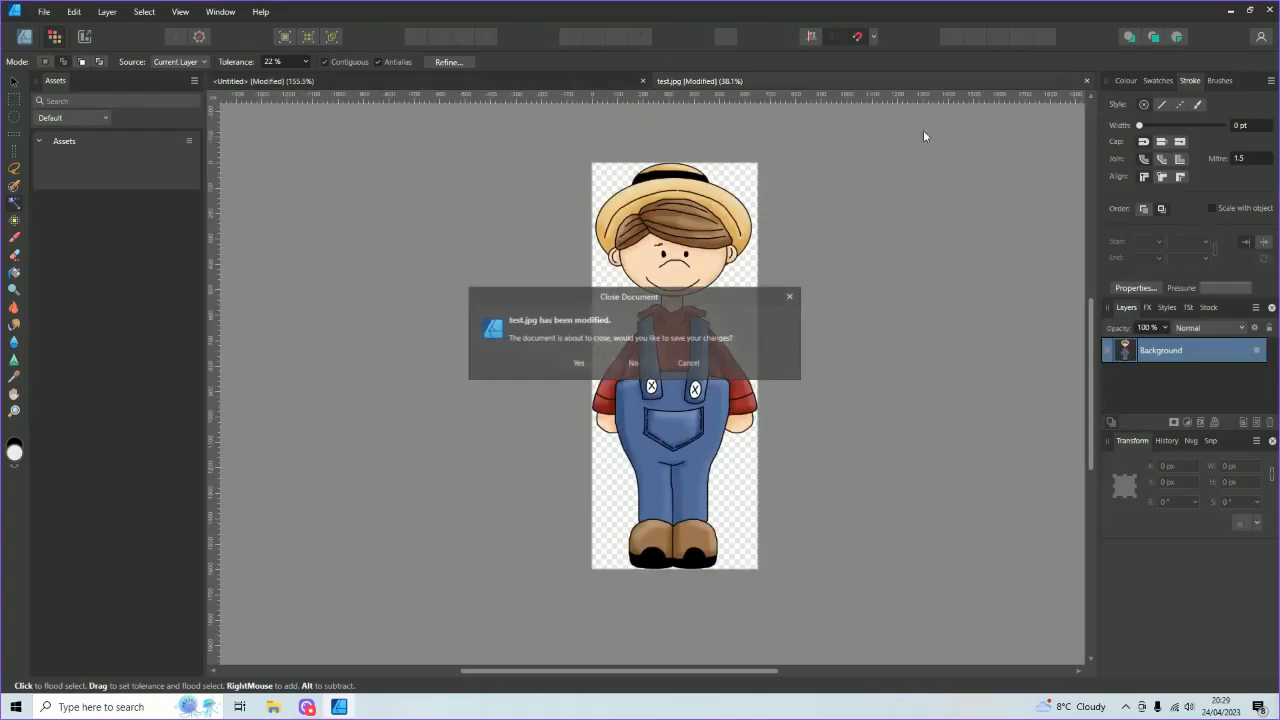
left_click(634, 365)
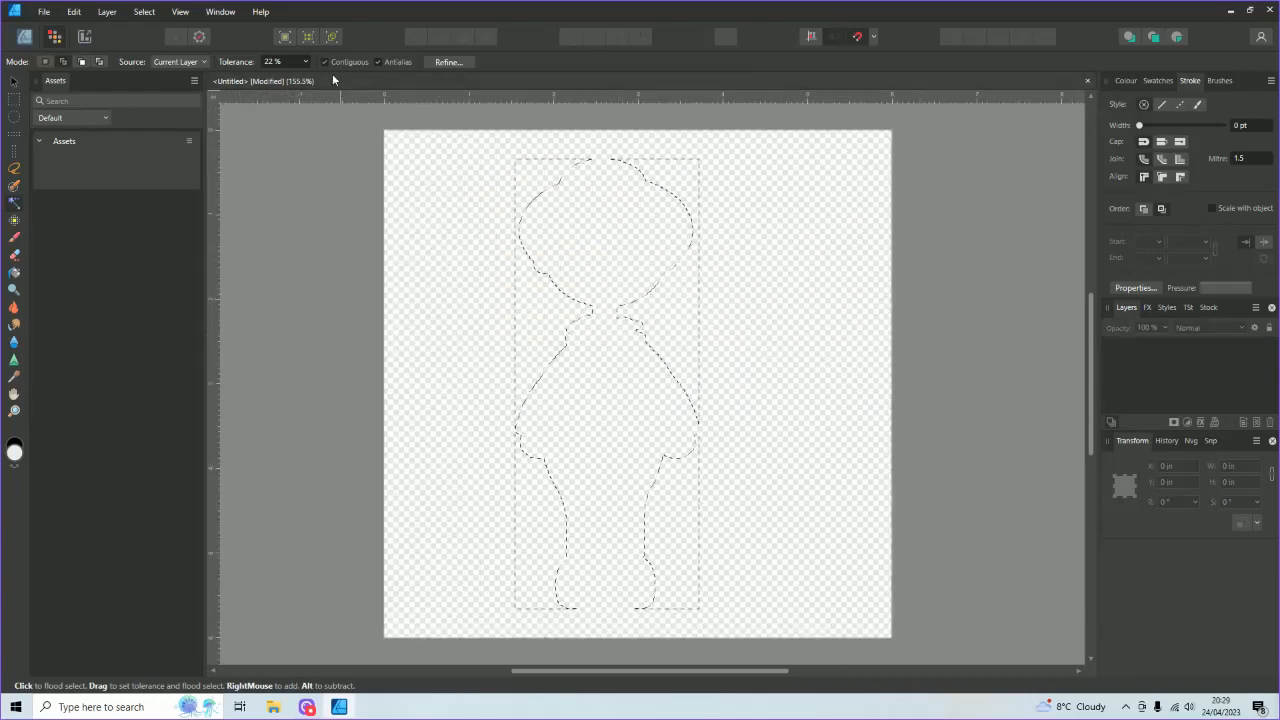
left_click(1086, 84)
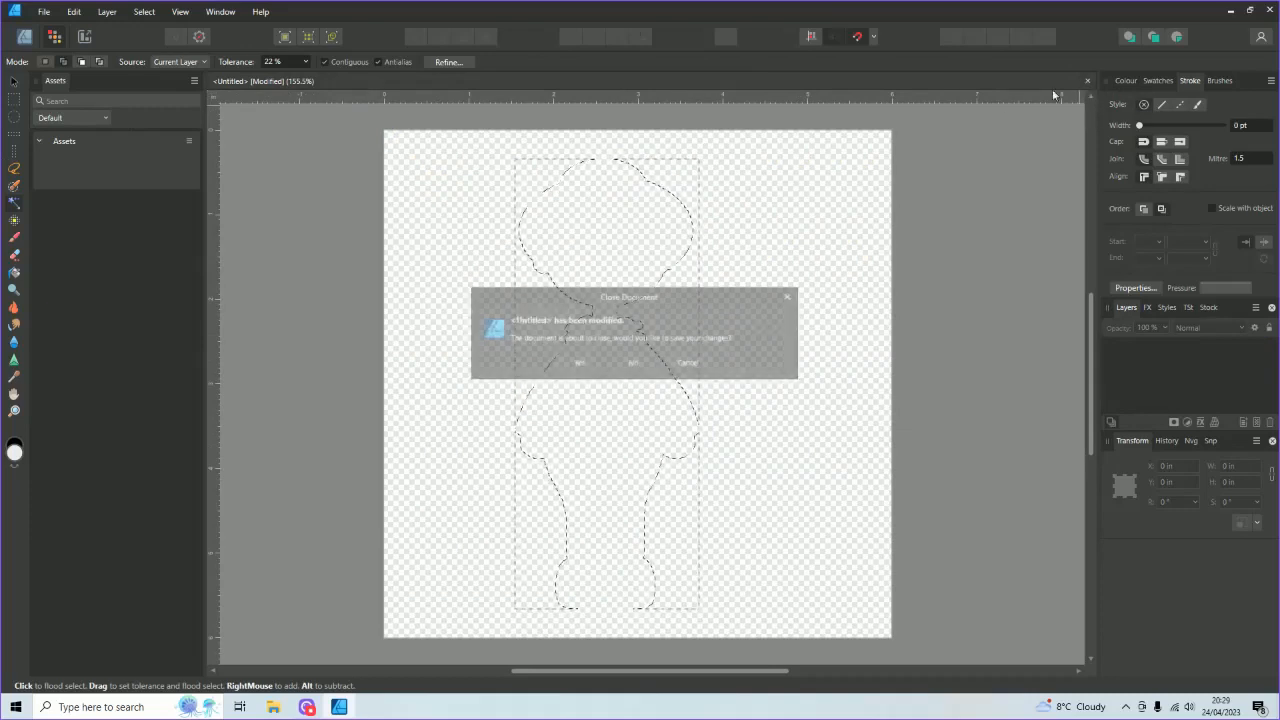
left_click(632, 364)
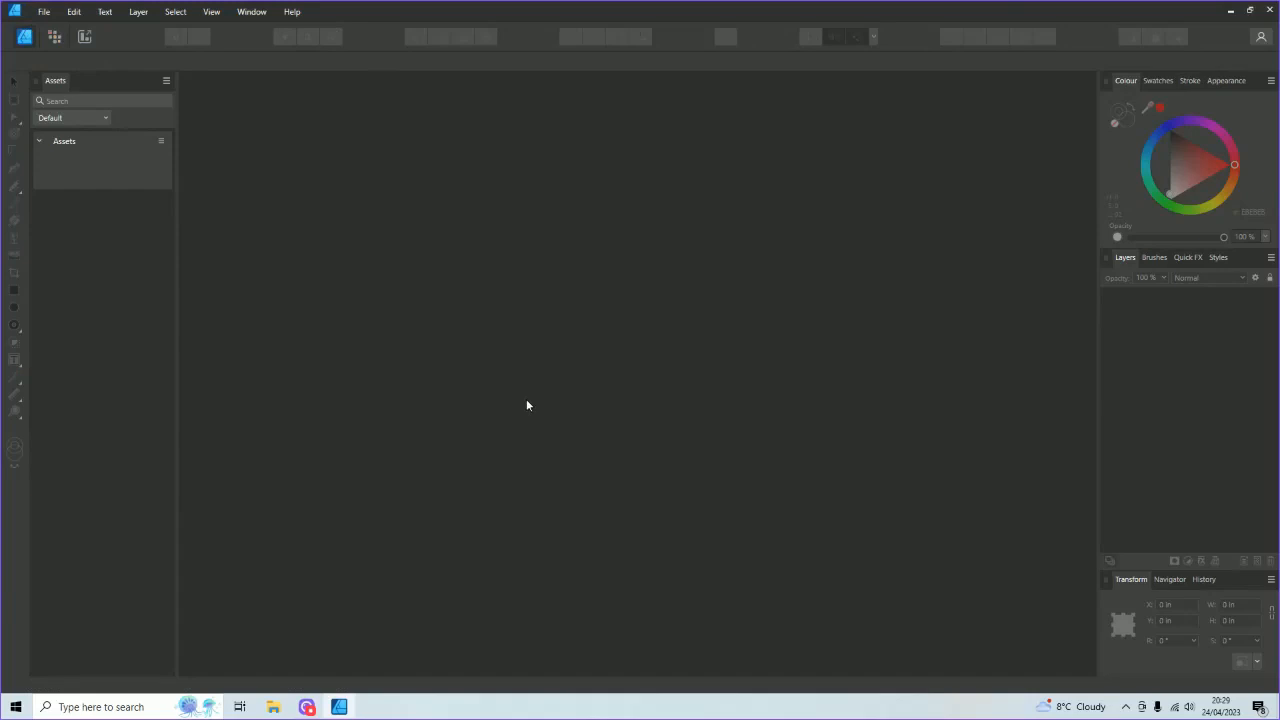
key("ctrl+n")
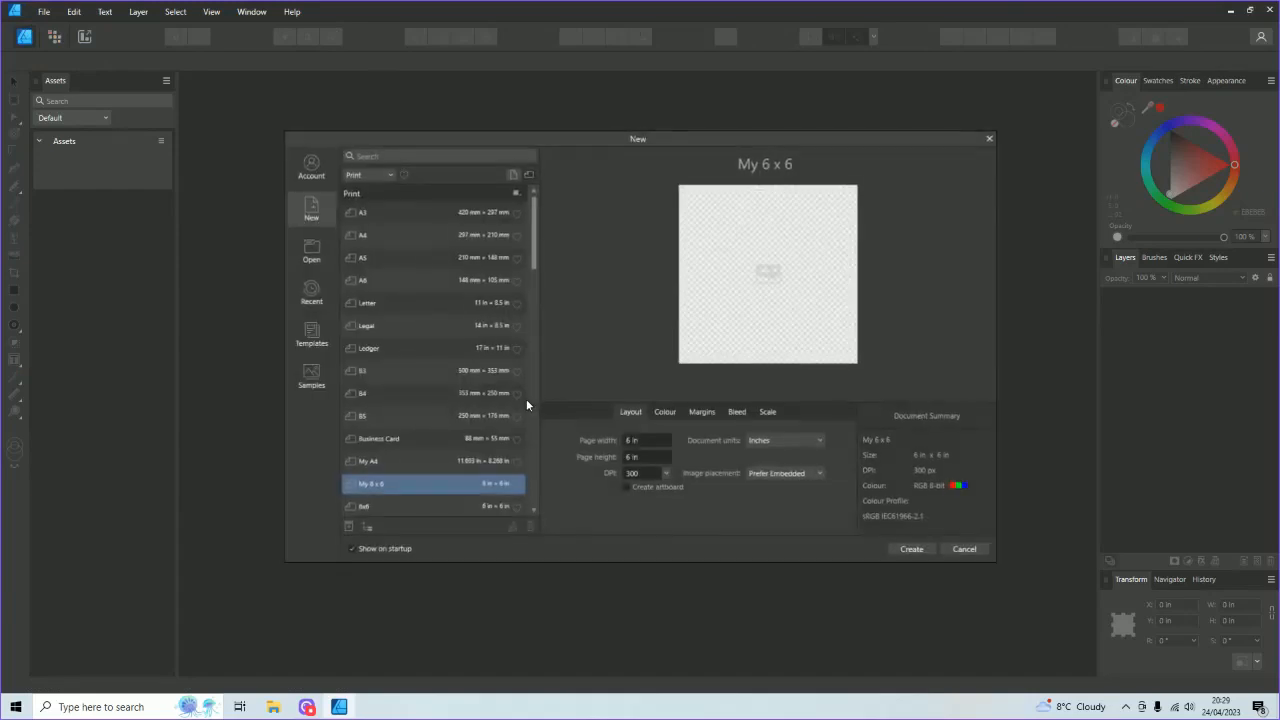
left_click(897, 551)
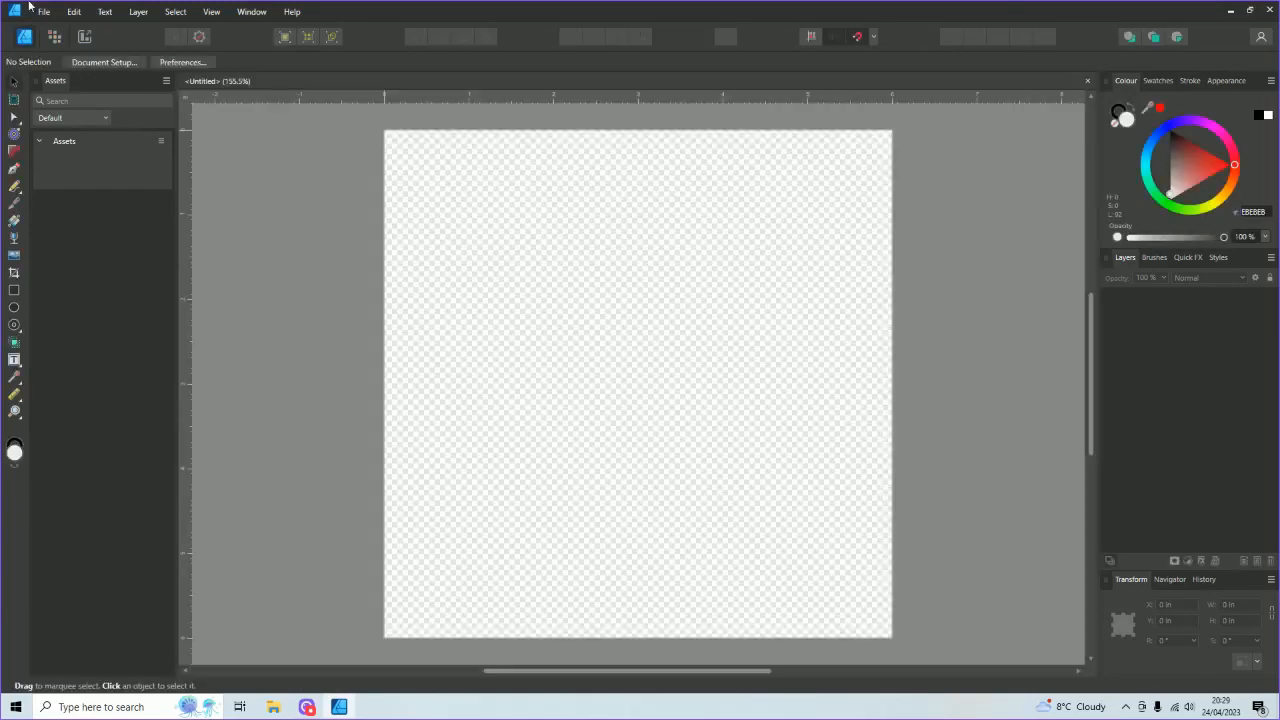
- Open test.jpg from the Desktop folder and unlock its Background layer
left_click(44, 13)
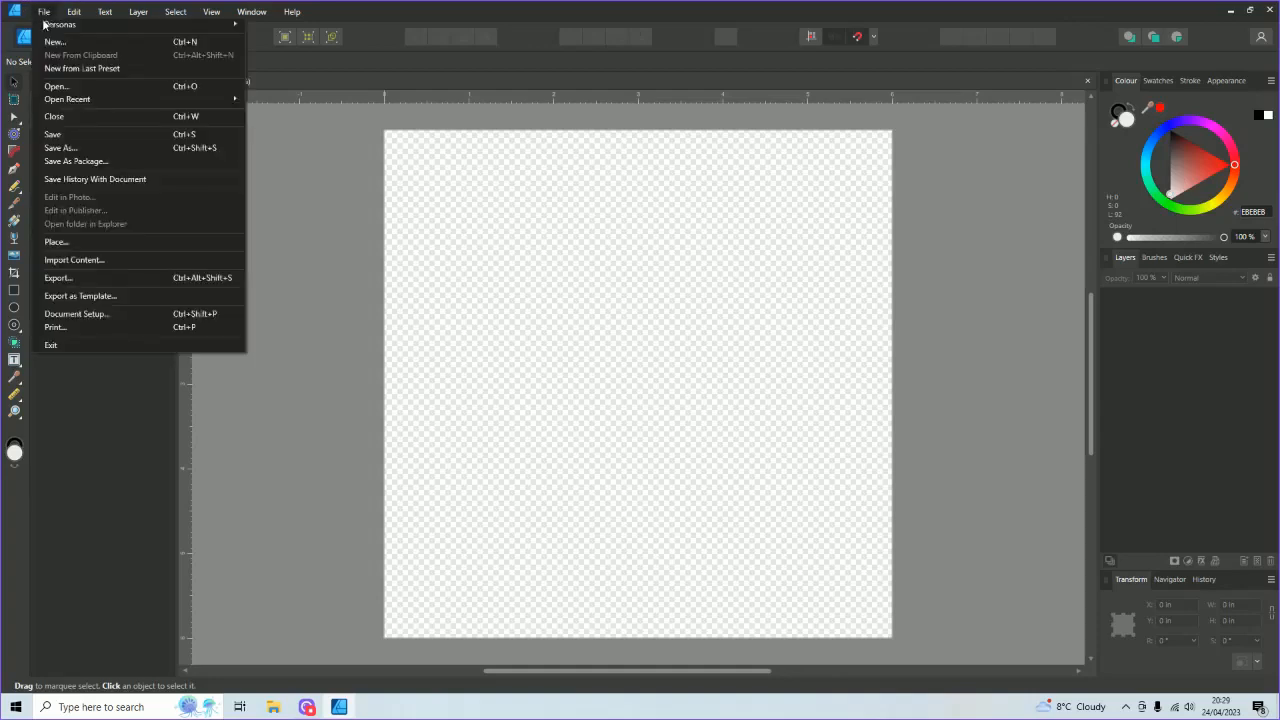
left_click(56, 86)
left_click(310, 240)
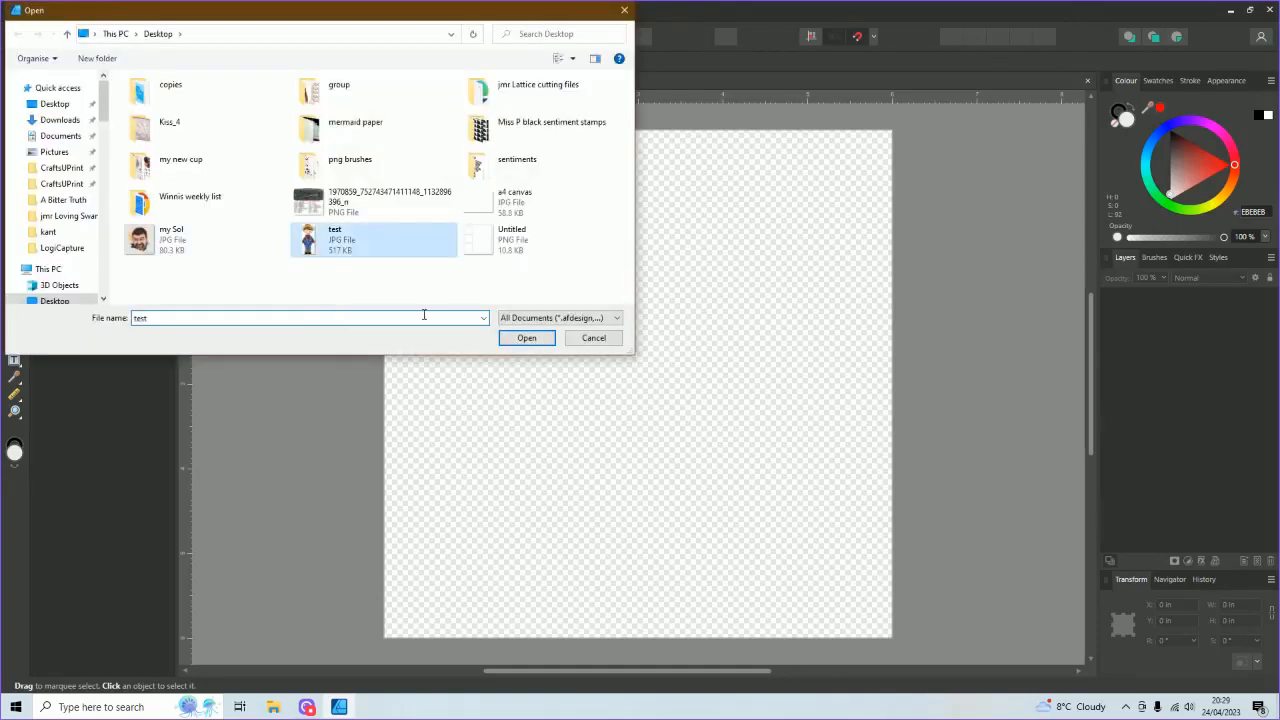
left_click(526, 337)
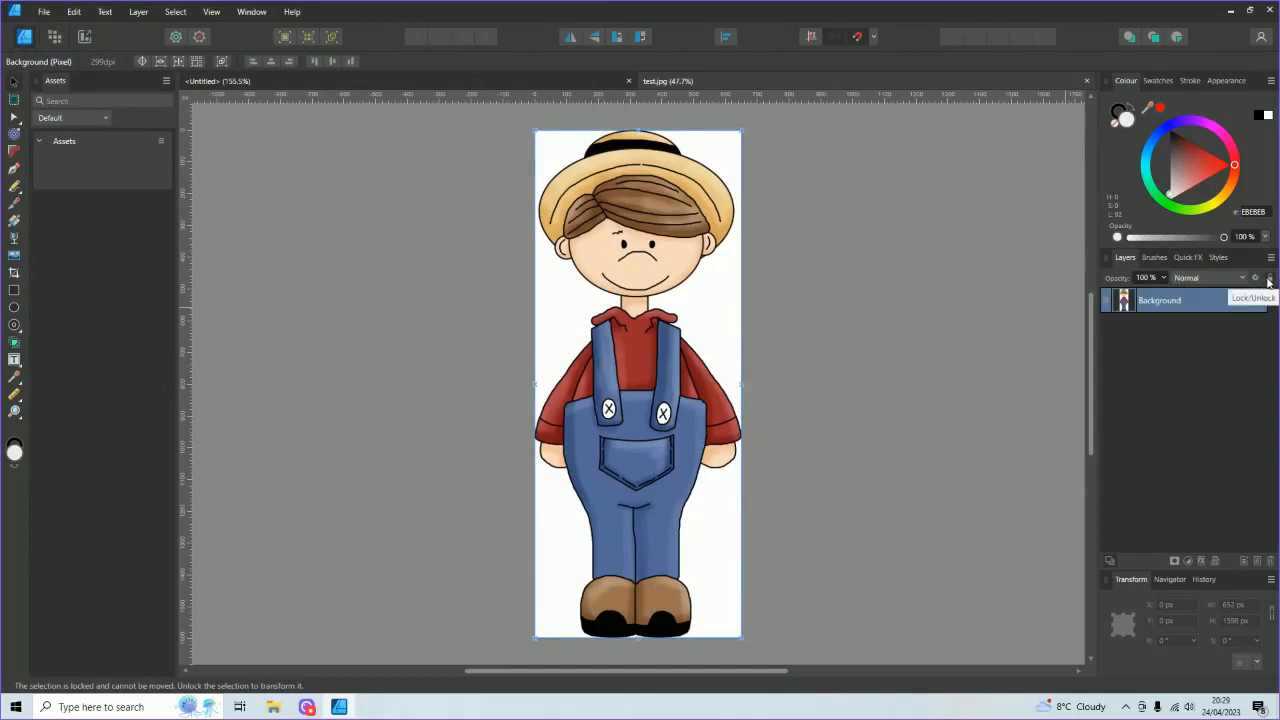
left_click(1269, 280)
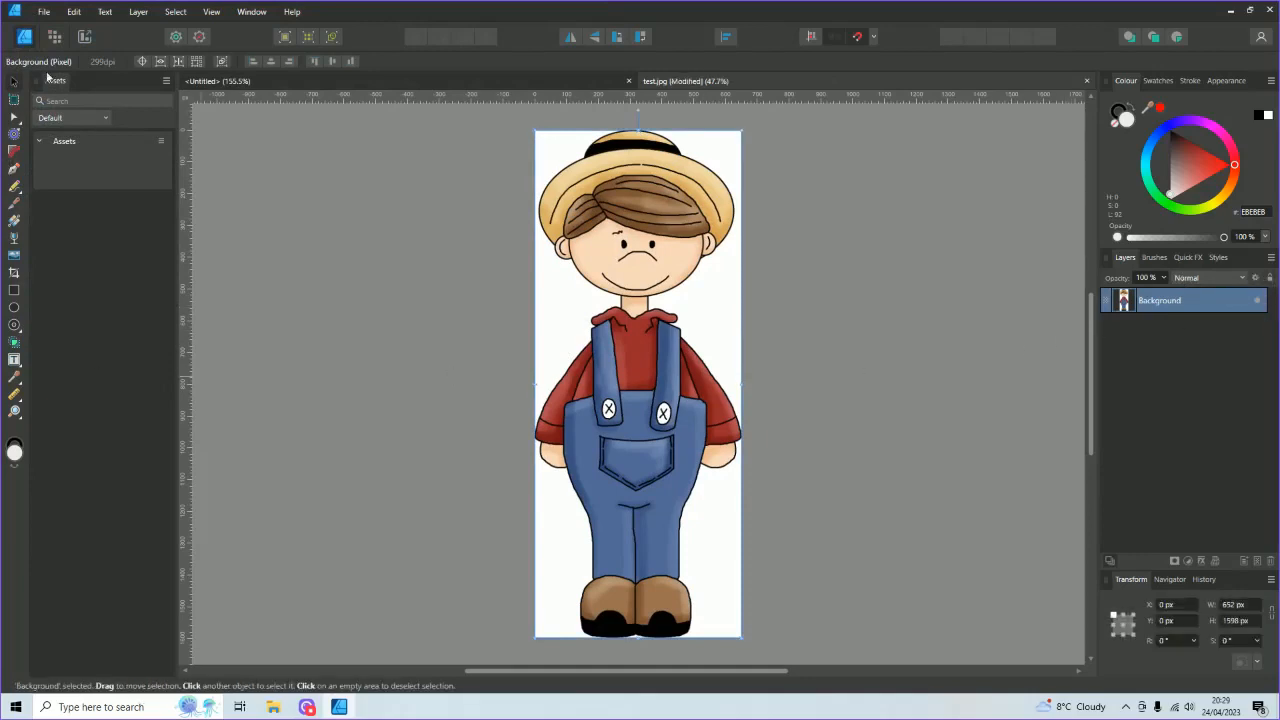
- Remove the white background around the opened character with the Pixel Persona's Flood Select Tool, and deselect
left_click(52, 39)
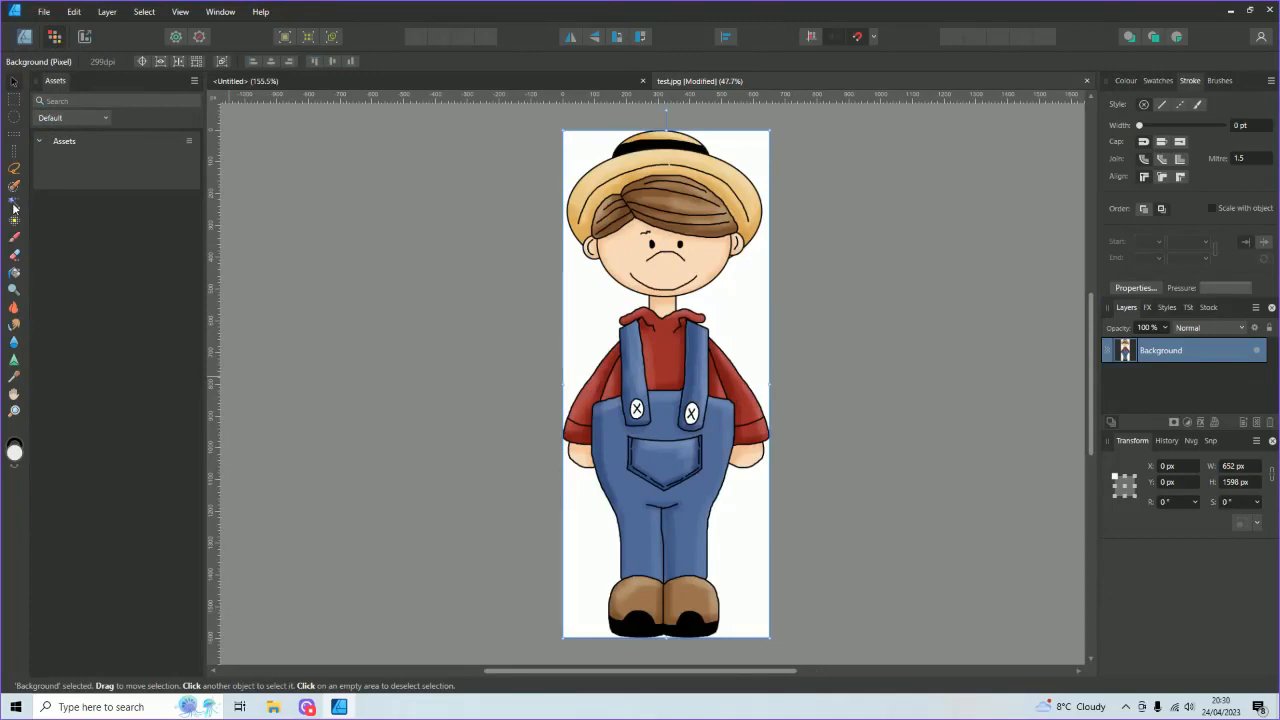
left_click(13, 206)
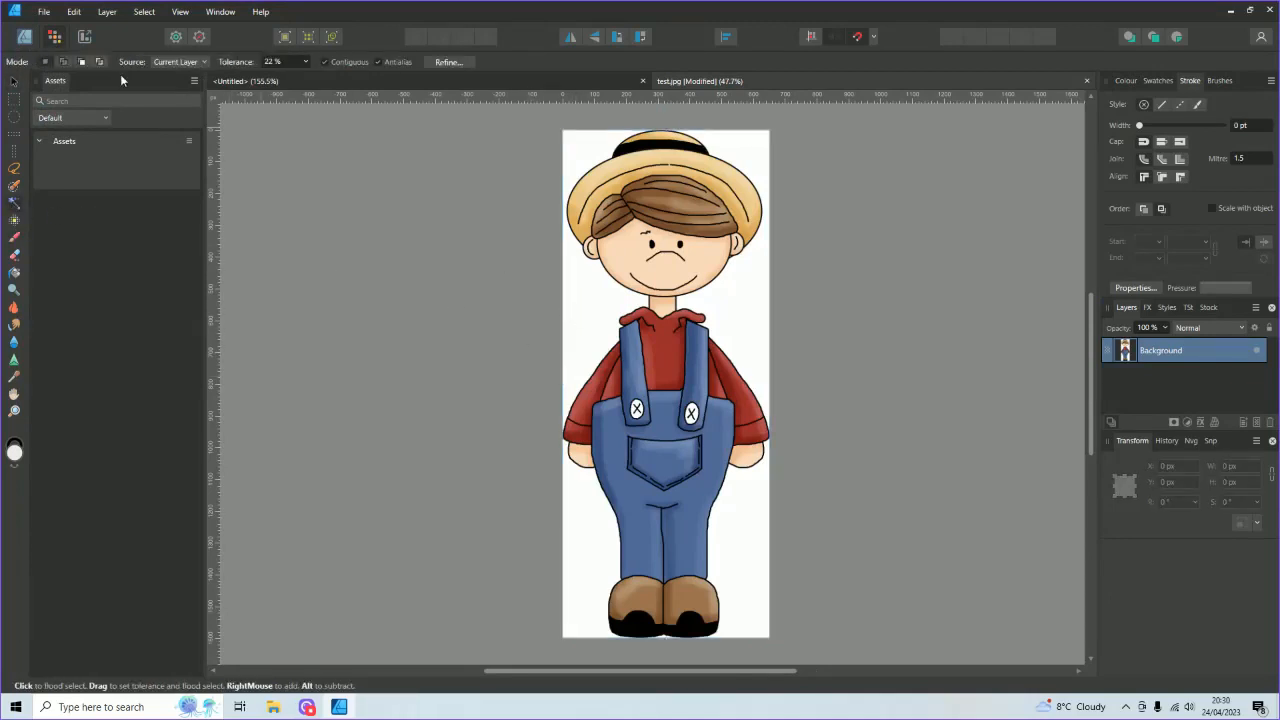
left_click(585, 319)
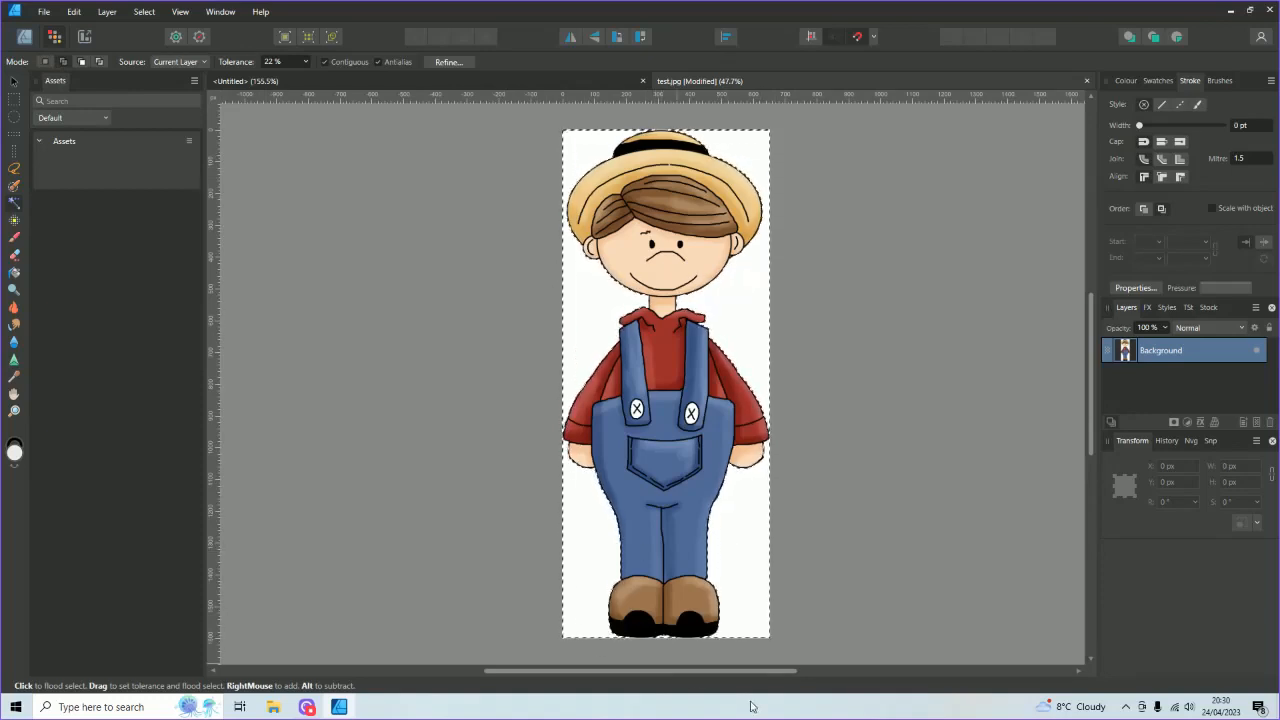
key("Delete")
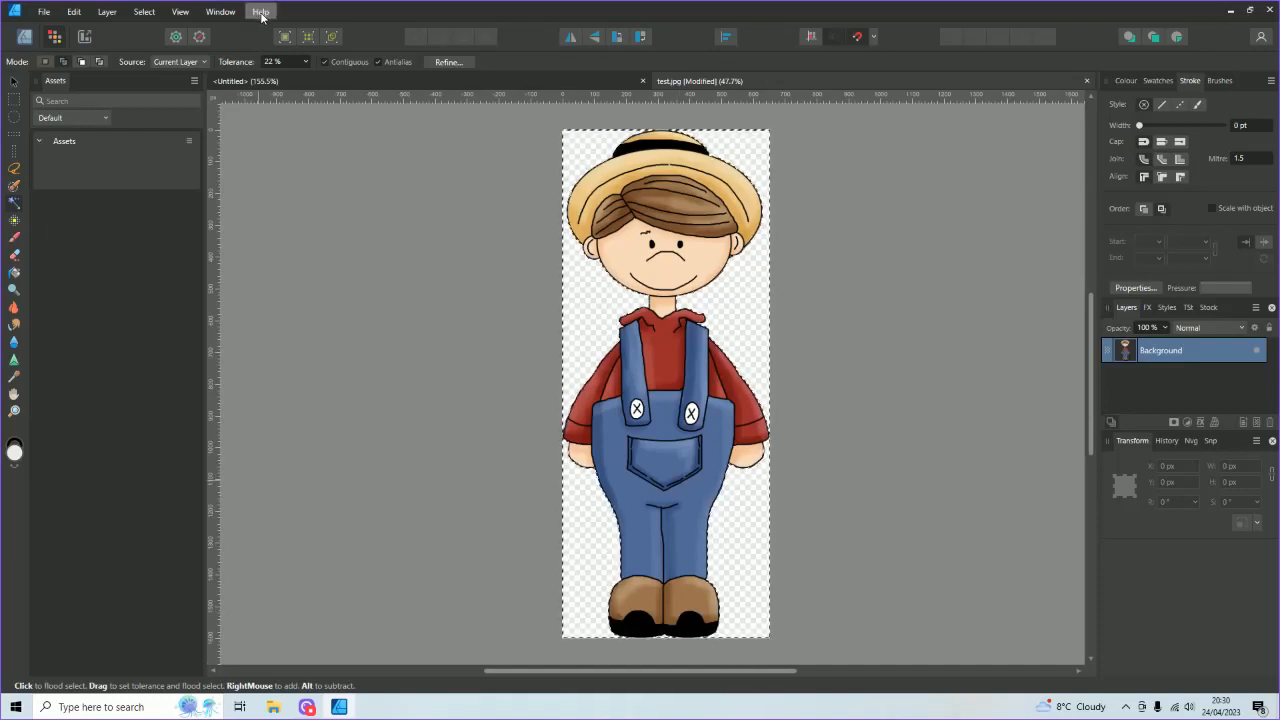
left_click(144, 11)
left_click(150, 41)
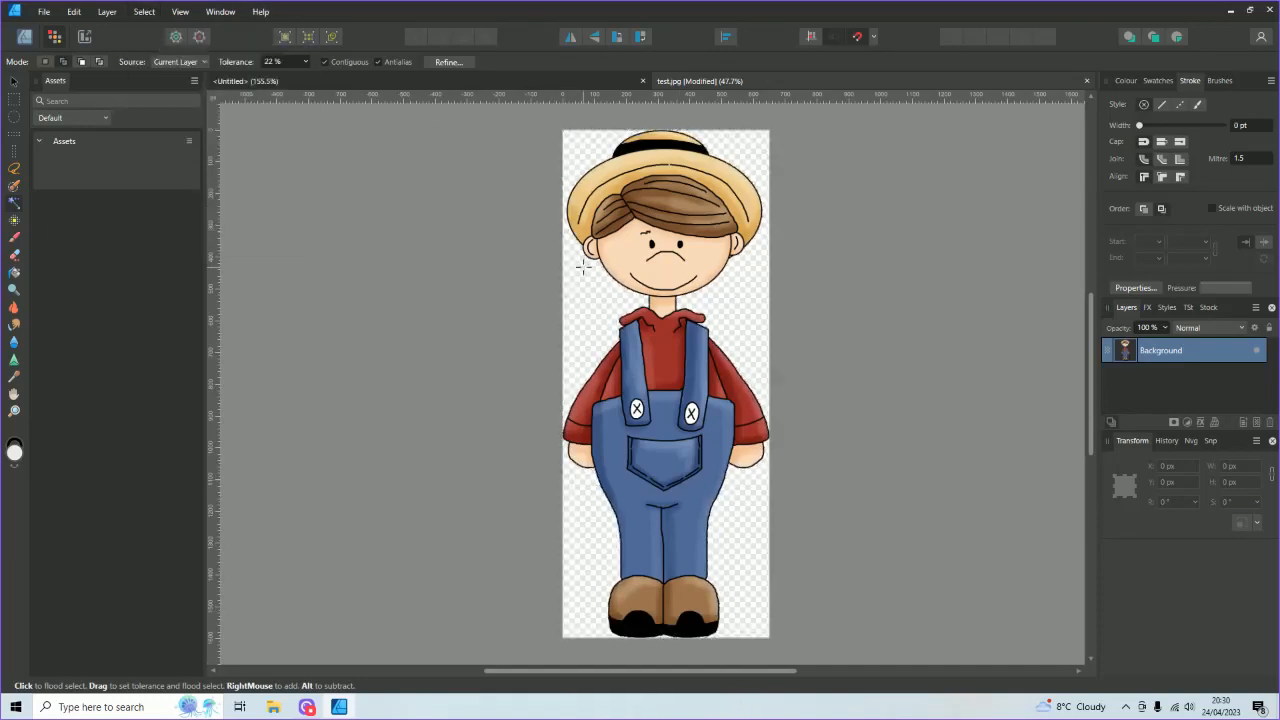
- Examine the cut-out character's edges and the transparent area around it at close and overall magnification
scroll(583, 265, "up", 2)
scroll(607, 265, "down", 3)
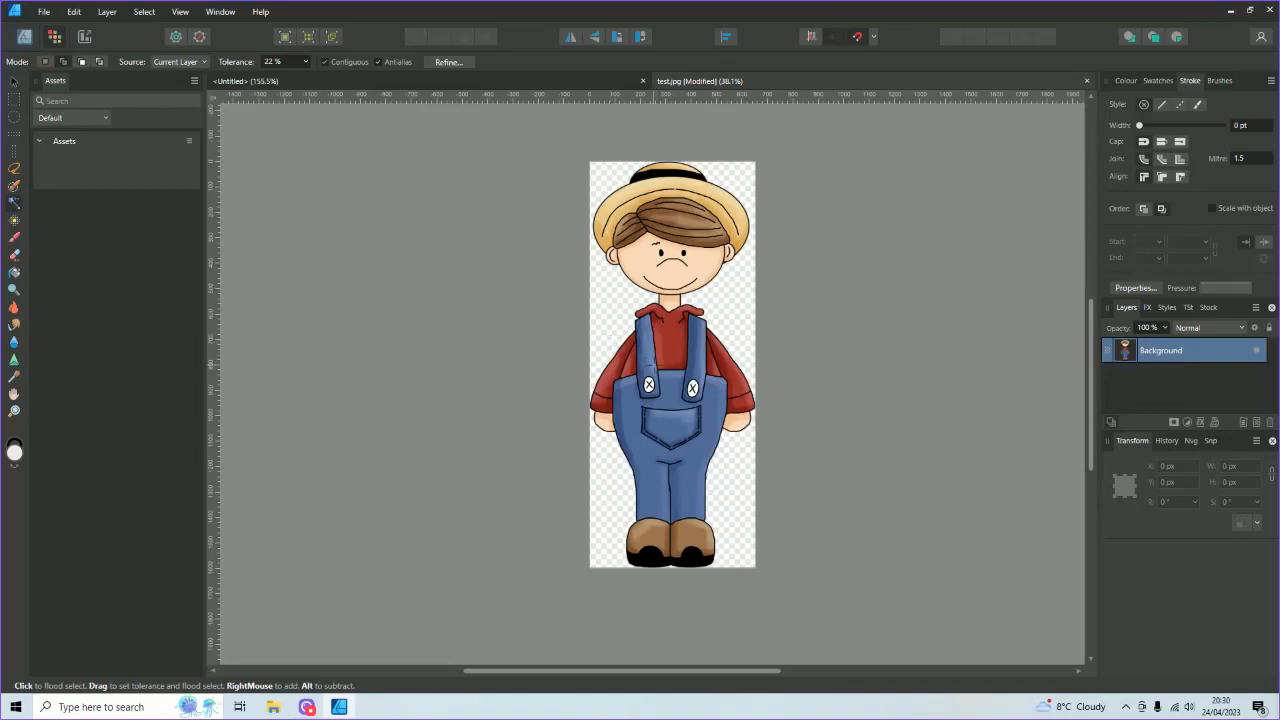
scroll(652, 360, "up", 5)
scroll(652, 360, "down", 3)
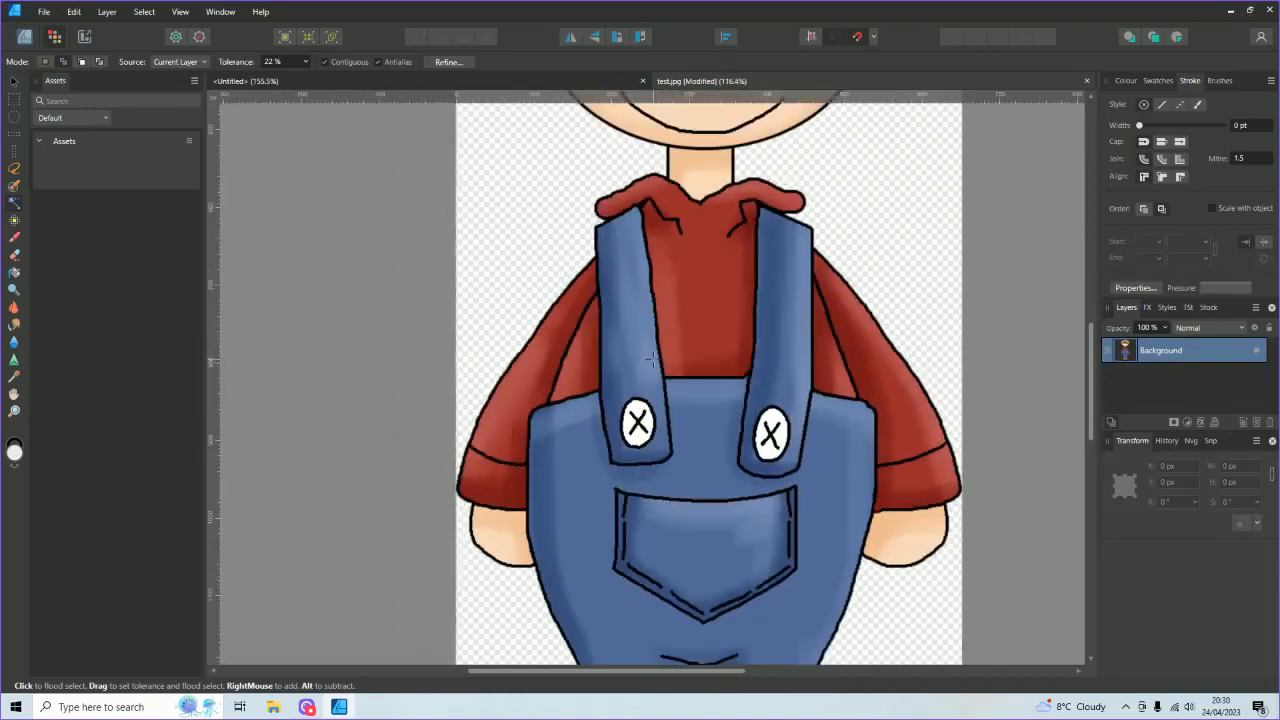
scroll(652, 360, "down", 4)
scroll(654, 363, "up", 3)
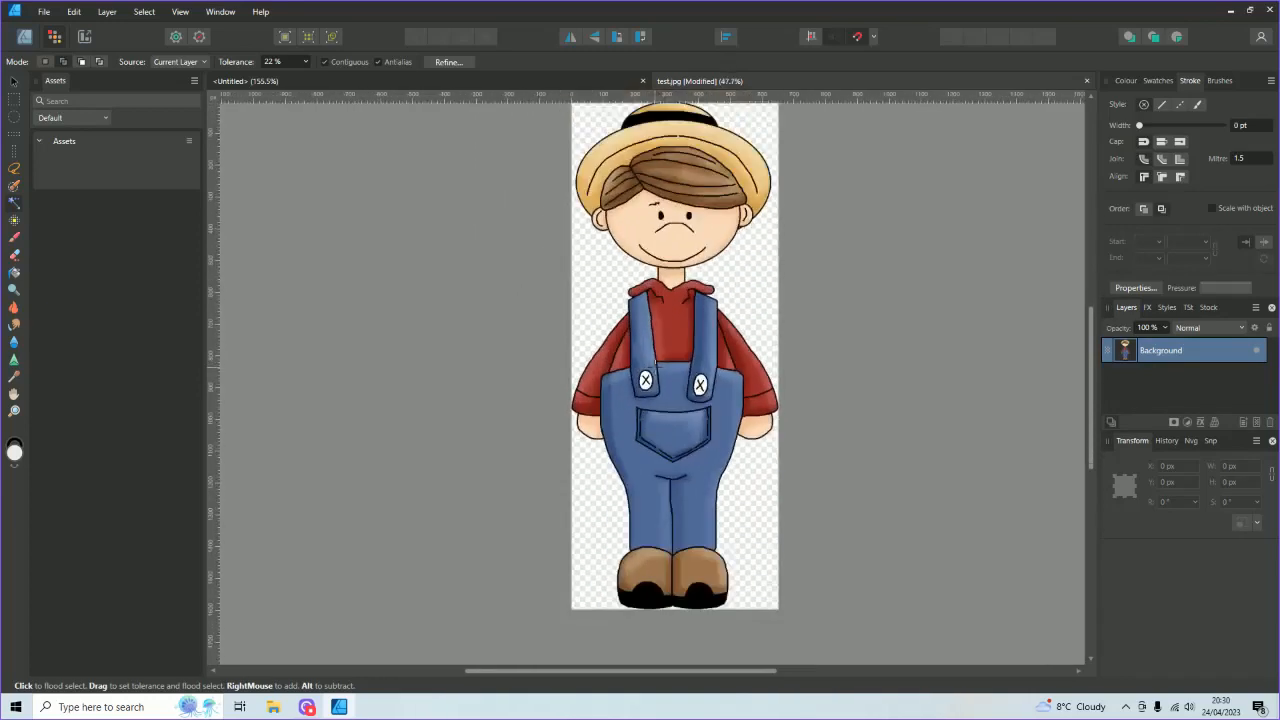
scroll(655, 363, "down", 4)
scroll(655, 363, "up", 3)
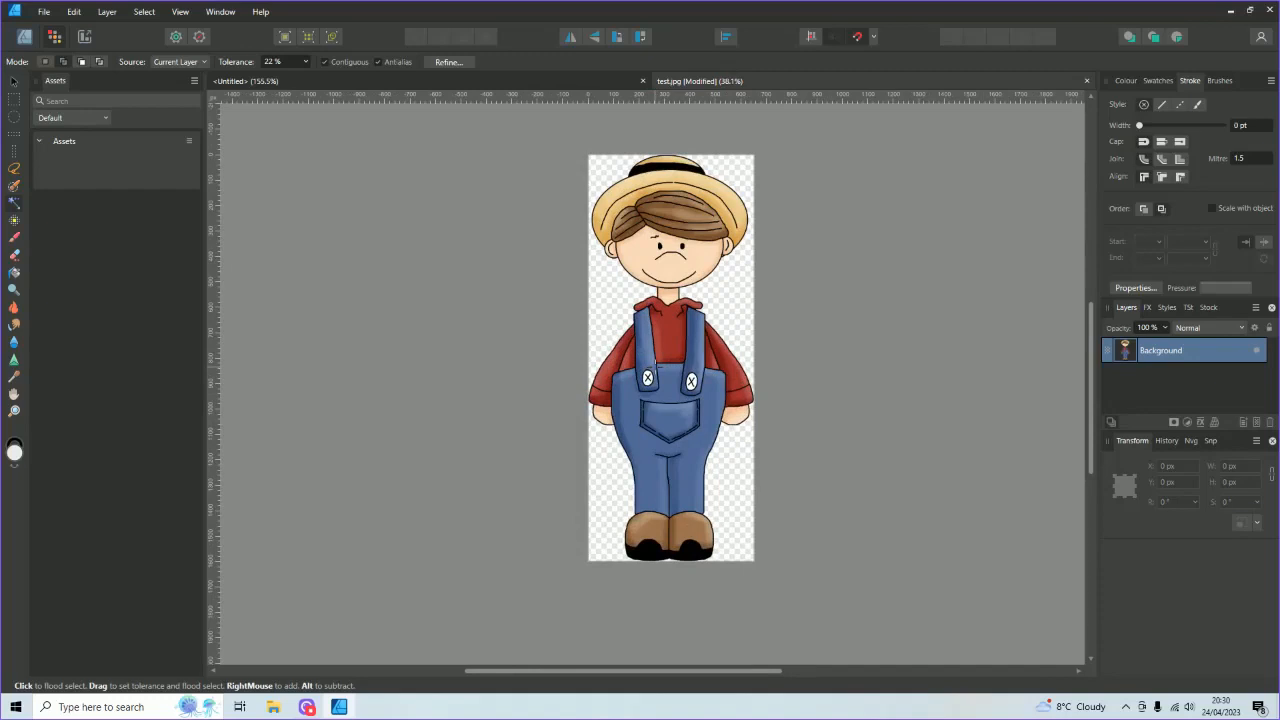
- Check the "Use mouse wheel to zoom" option in the Tools preferences and try wheel zooming on the character
left_click(72, 13)
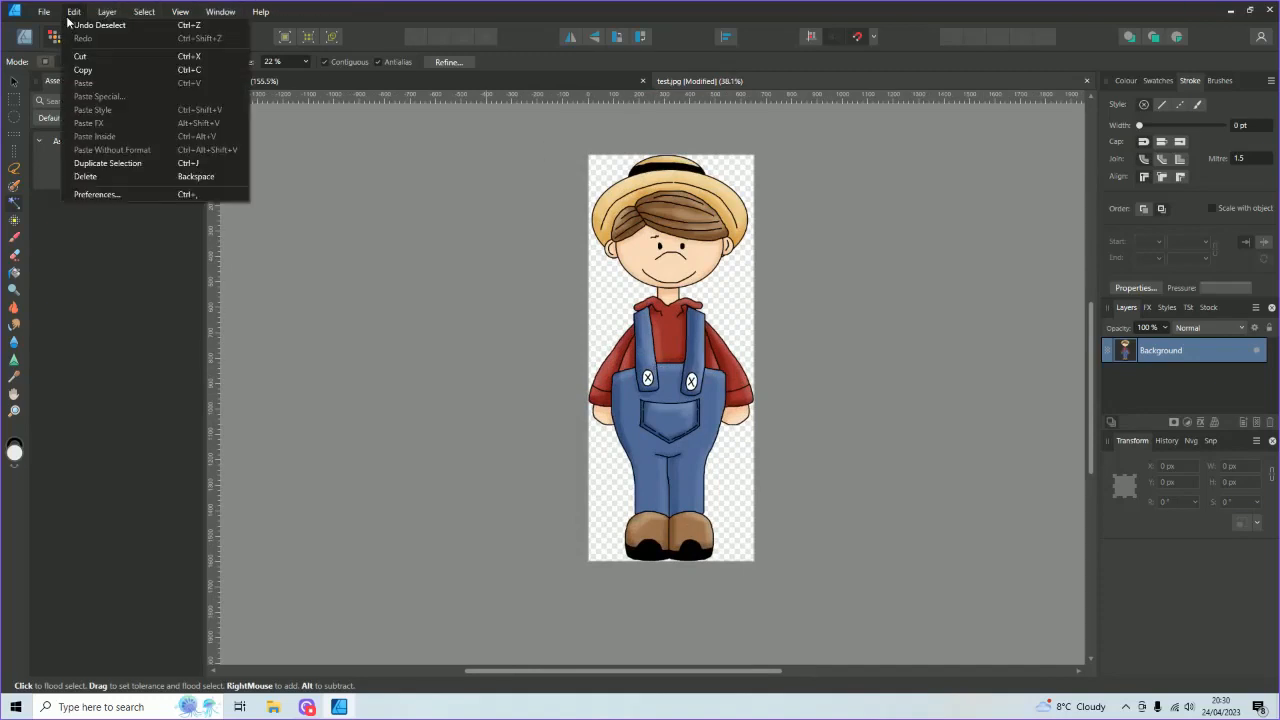
left_click(108, 196)
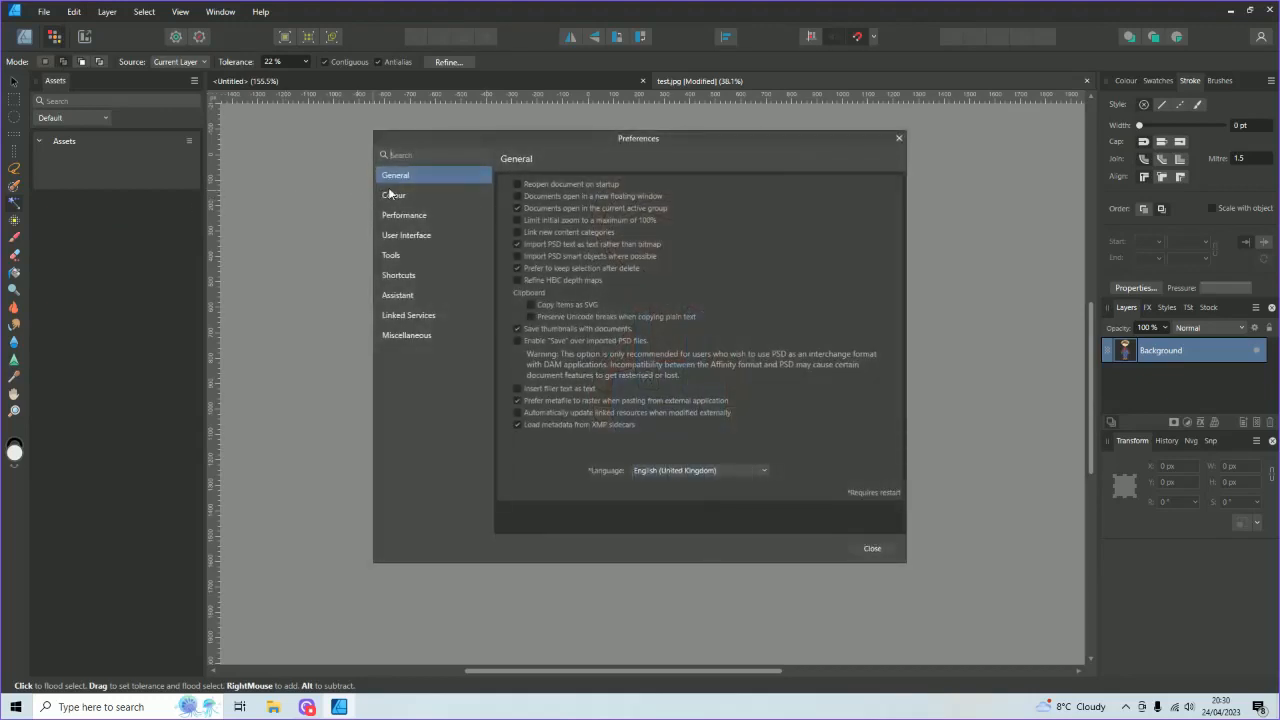
left_click(396, 256)
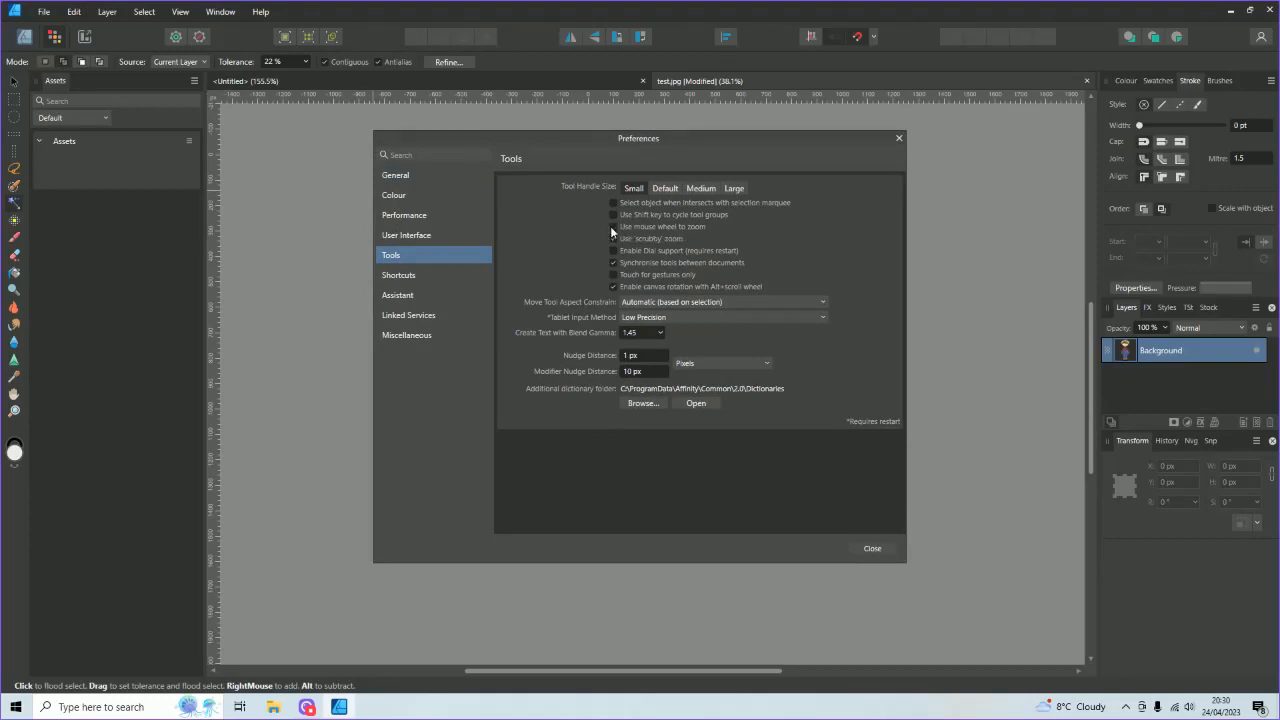
left_click(872, 548)
scroll(627, 398, "up", 5)
scroll(627, 398, "down", 6)
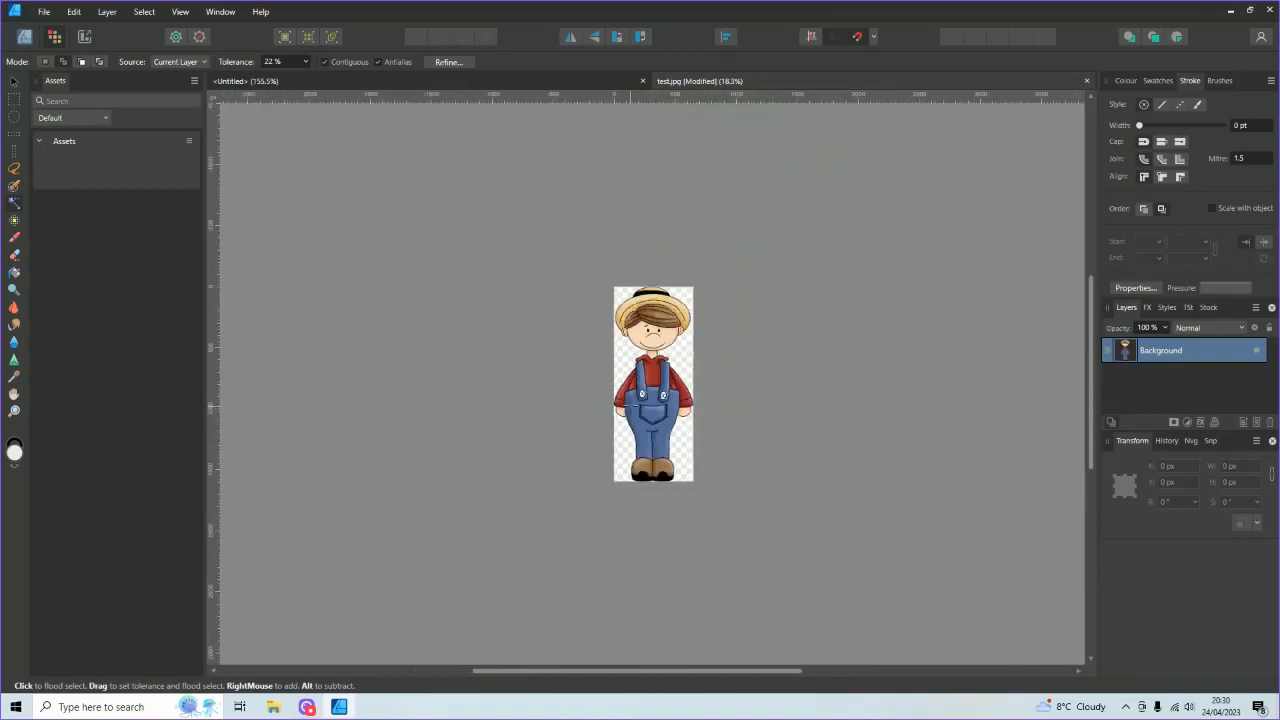
scroll(627, 398, "up", 3)
scroll(628, 400, "down", 2)
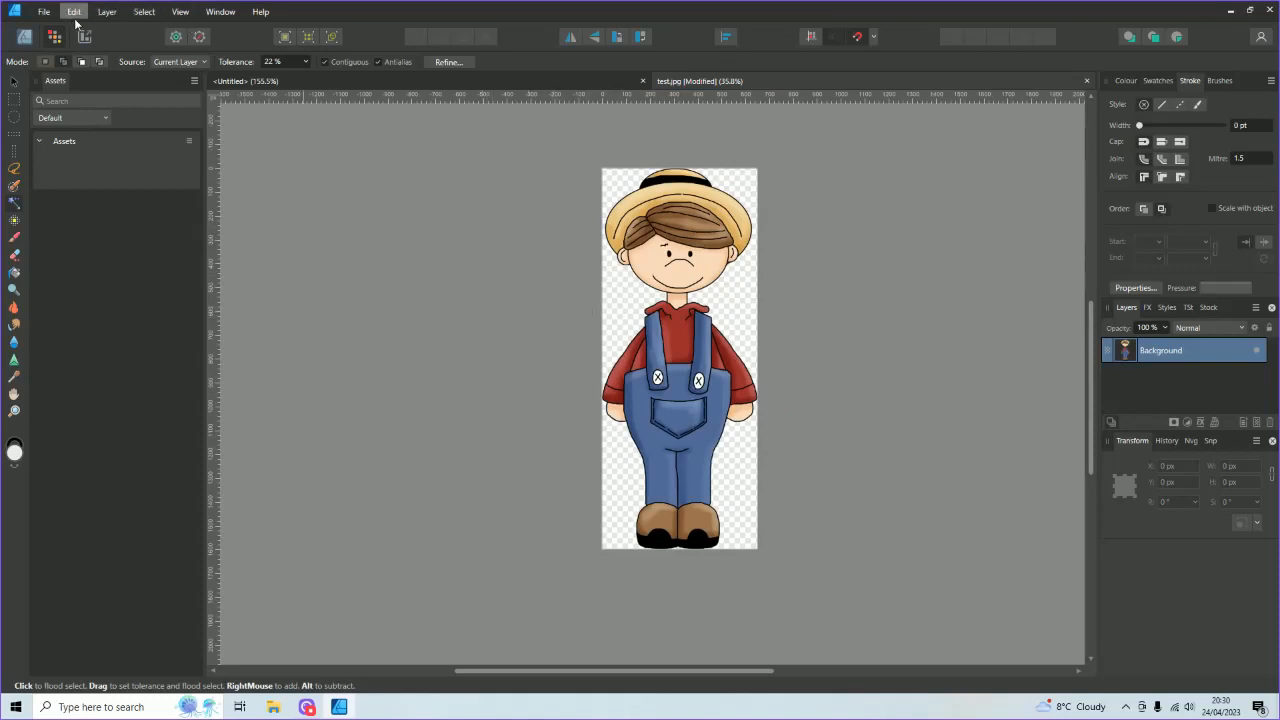
- Select the main body and legs of the character's blue overalls with the Selection Brush Tool at 39 px width
left_click(13, 187)
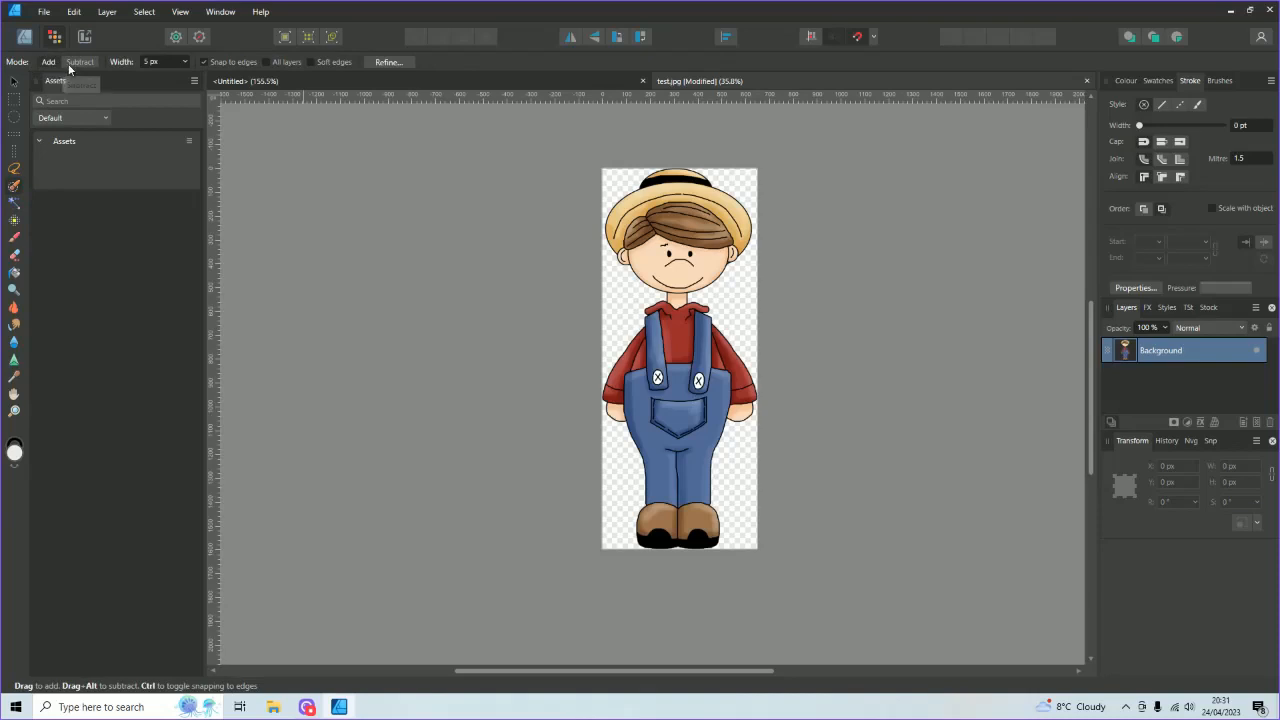
left_click(185, 62)
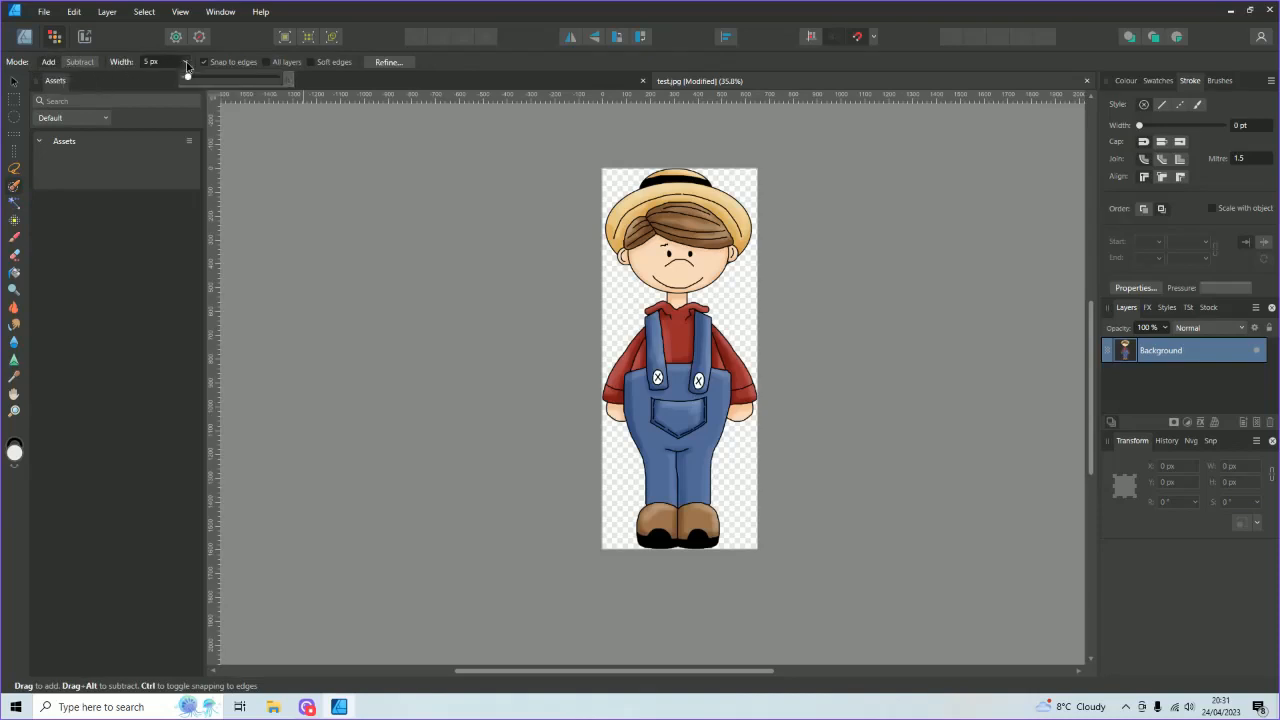
left_click_drag(190, 79, 214, 80)
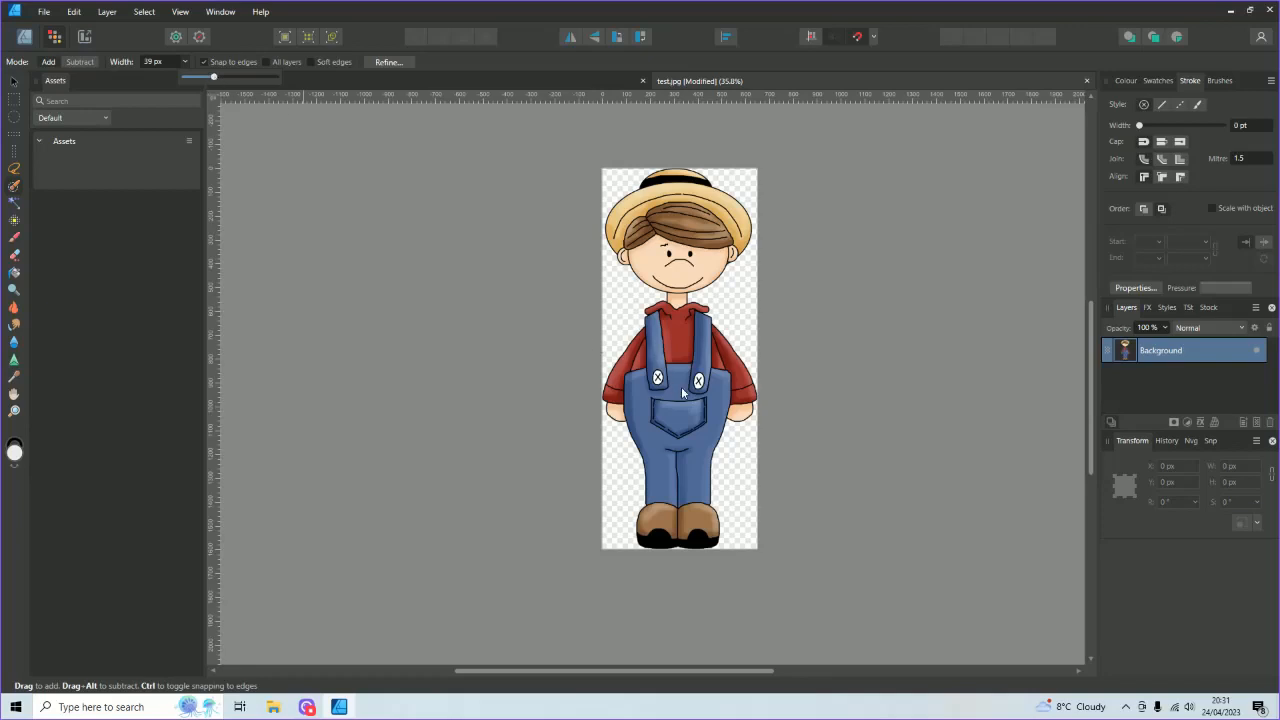
scroll(682, 393, "up", 2)
scroll(680, 387, "up", 1)
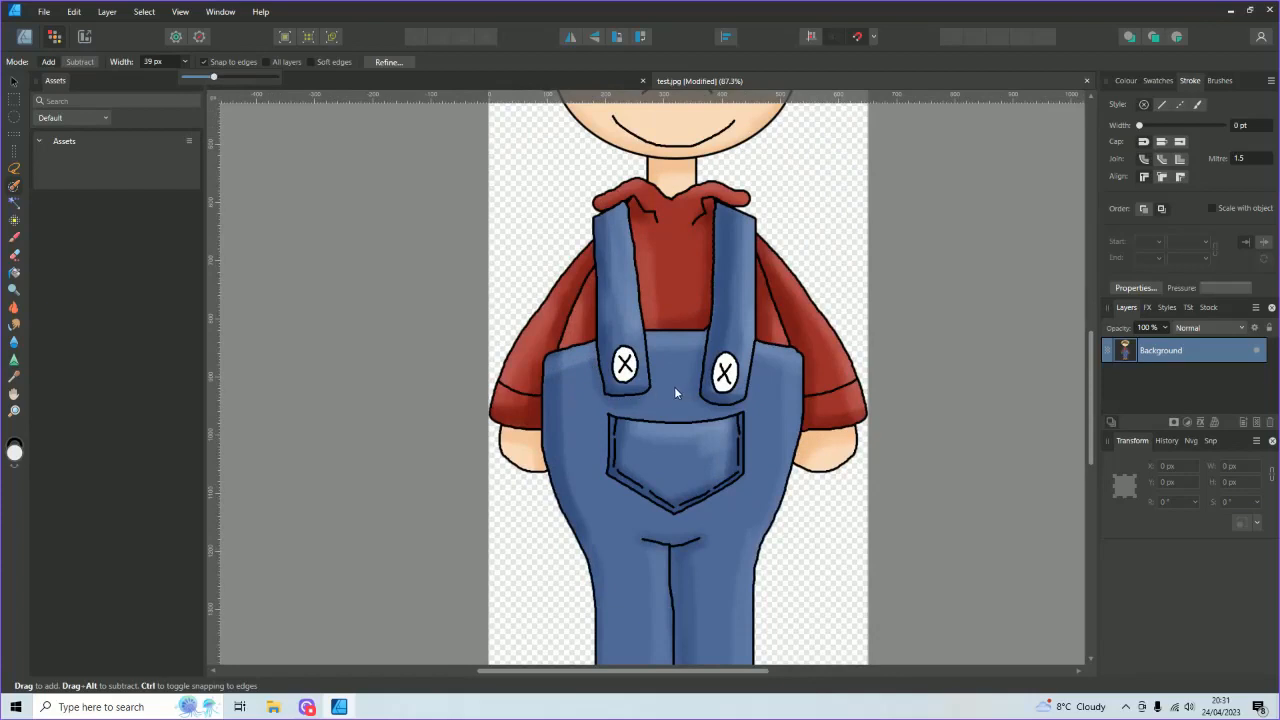
mouse_move(674, 386)
left_mouse_down()
mouse_move(670, 405)
mouse_move(630, 415)
mouse_move(582, 400)
mouse_move(571, 372)
mouse_move(575, 460)
mouse_move(604, 495)
mouse_move(594, 503)
mouse_move(621, 504)
mouse_move(626, 532)
left_mouse_up()
mouse_move(635, 572)
left_mouse_down()
mouse_move(670, 530)
mouse_move(701, 605)
mouse_move(702, 575)
mouse_move(705, 614)
mouse_move(711, 560)
left_mouse_up()
scroll(702, 607, "down", 2)
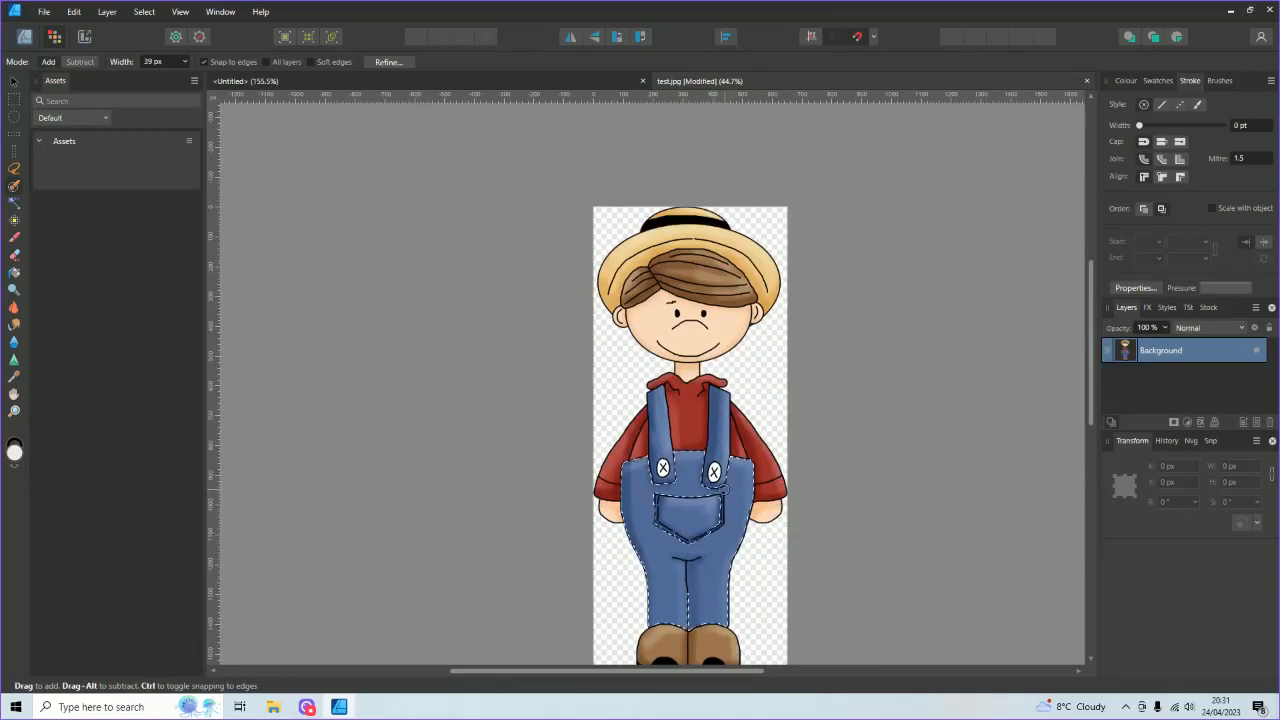
- Add the overalls' front pocket to the selection, and include the shoulder straps using an 11 px brush width
left_click_drag(672, 510, 693, 508)
left_click(185, 63)
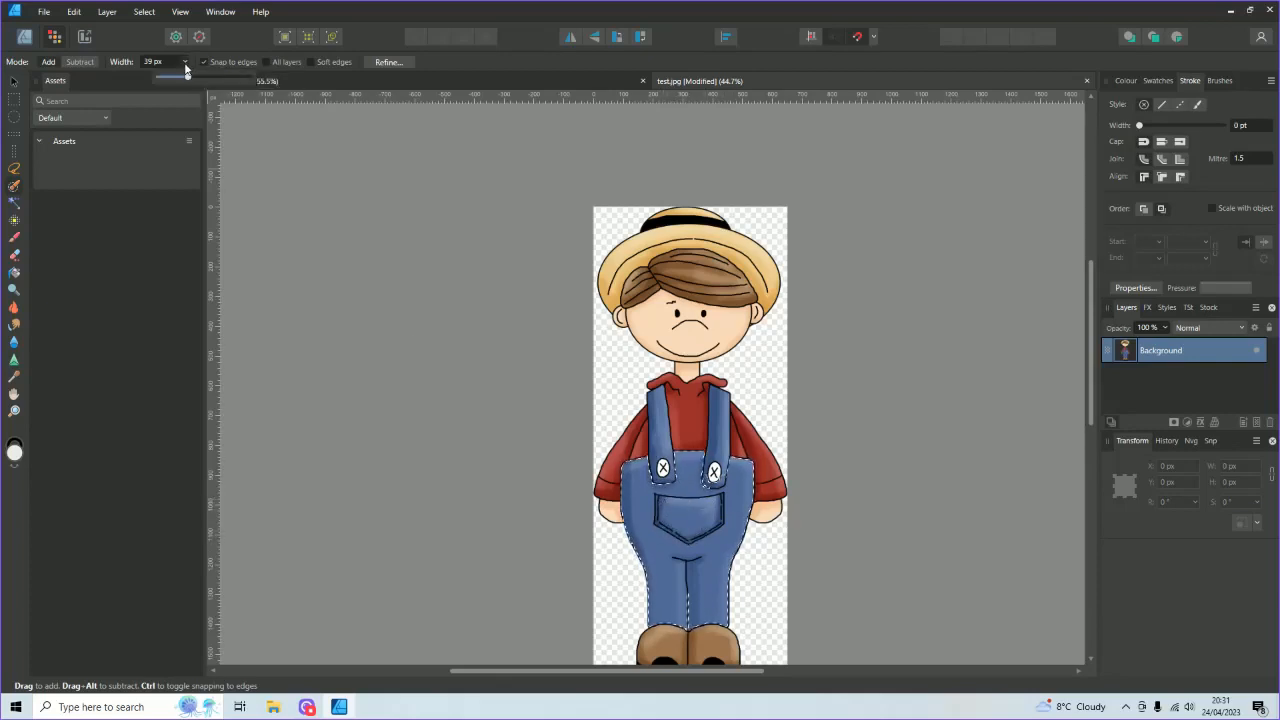
left_click_drag(185, 72, 166, 77)
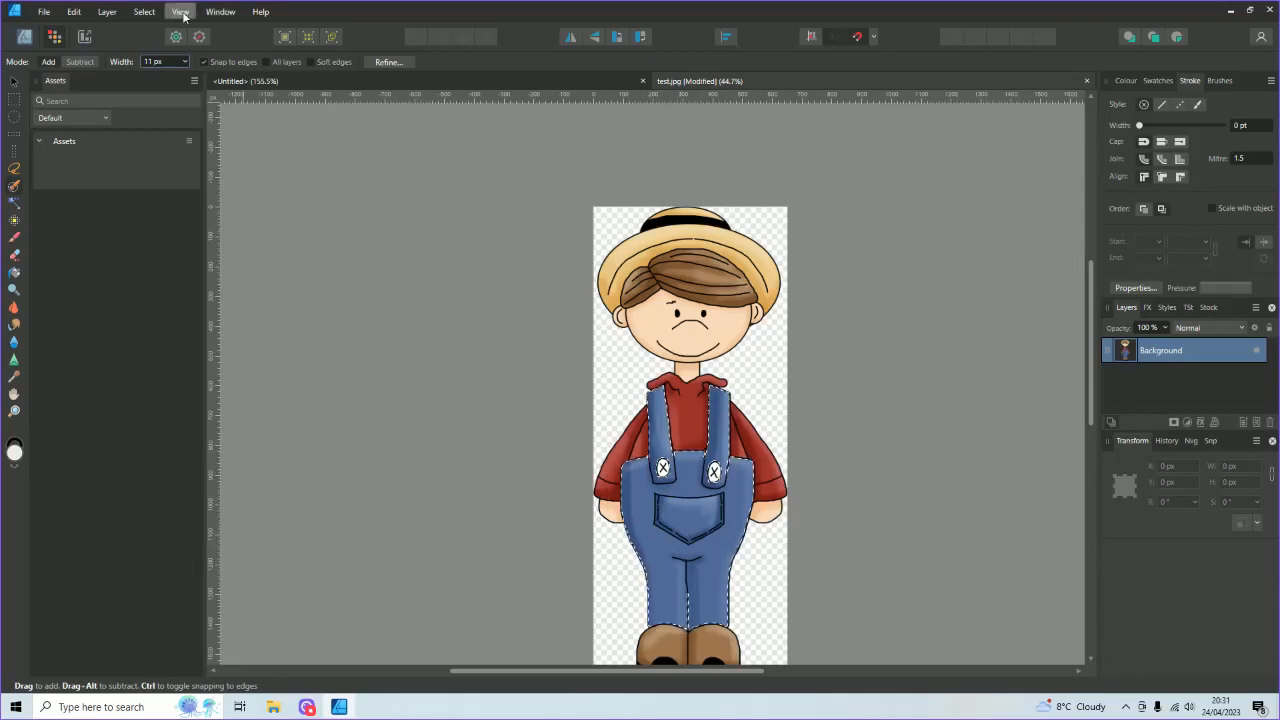
- Apply a Recolour adjustment to the selected overalls with hue 108.3°, saturation 40 % and lightness -37 %, and deselect
left_click(107, 11)
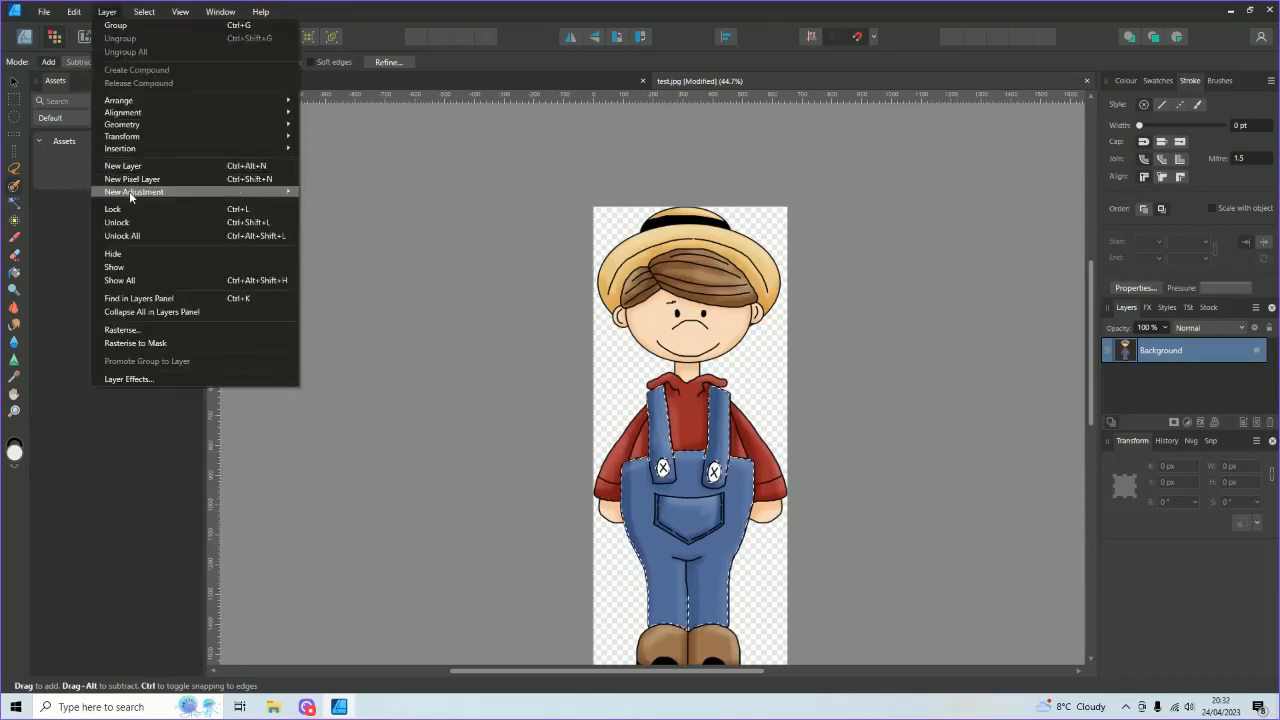
mouse_move(129, 191)
left_click(330, 357)
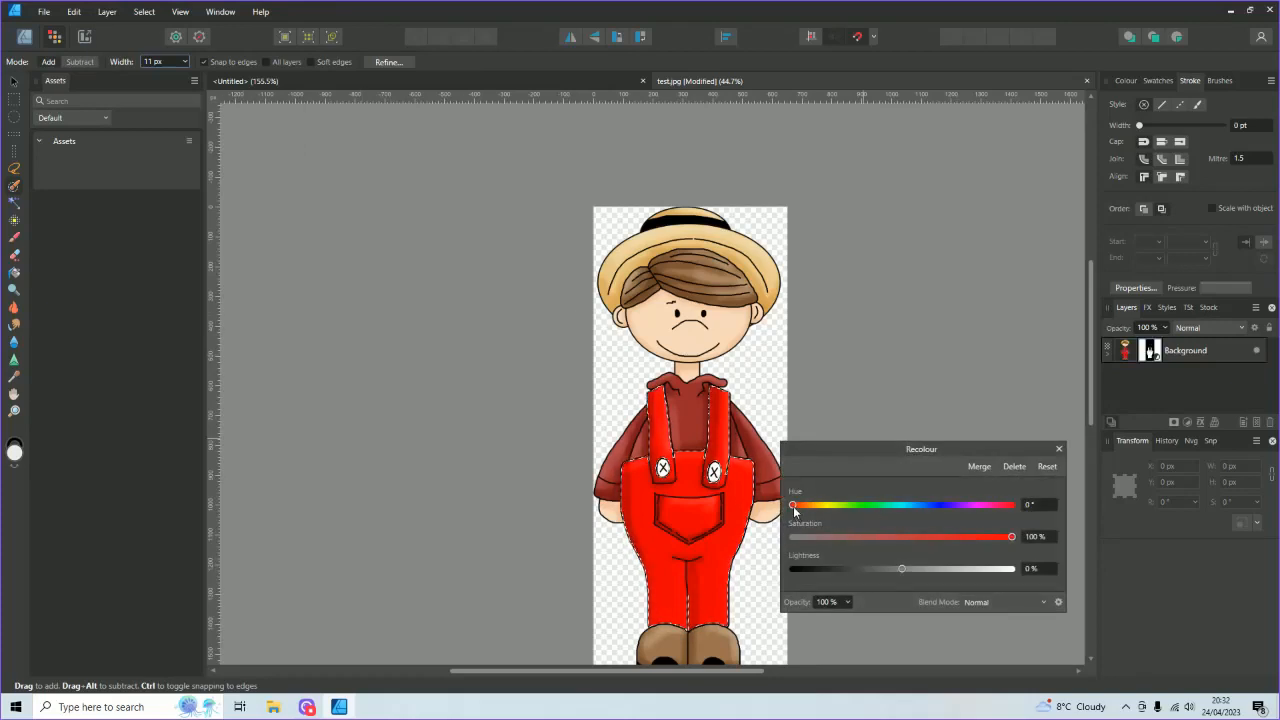
left_click_drag(794, 506, 858, 513)
left_click_drag(1011, 537, 861, 570)
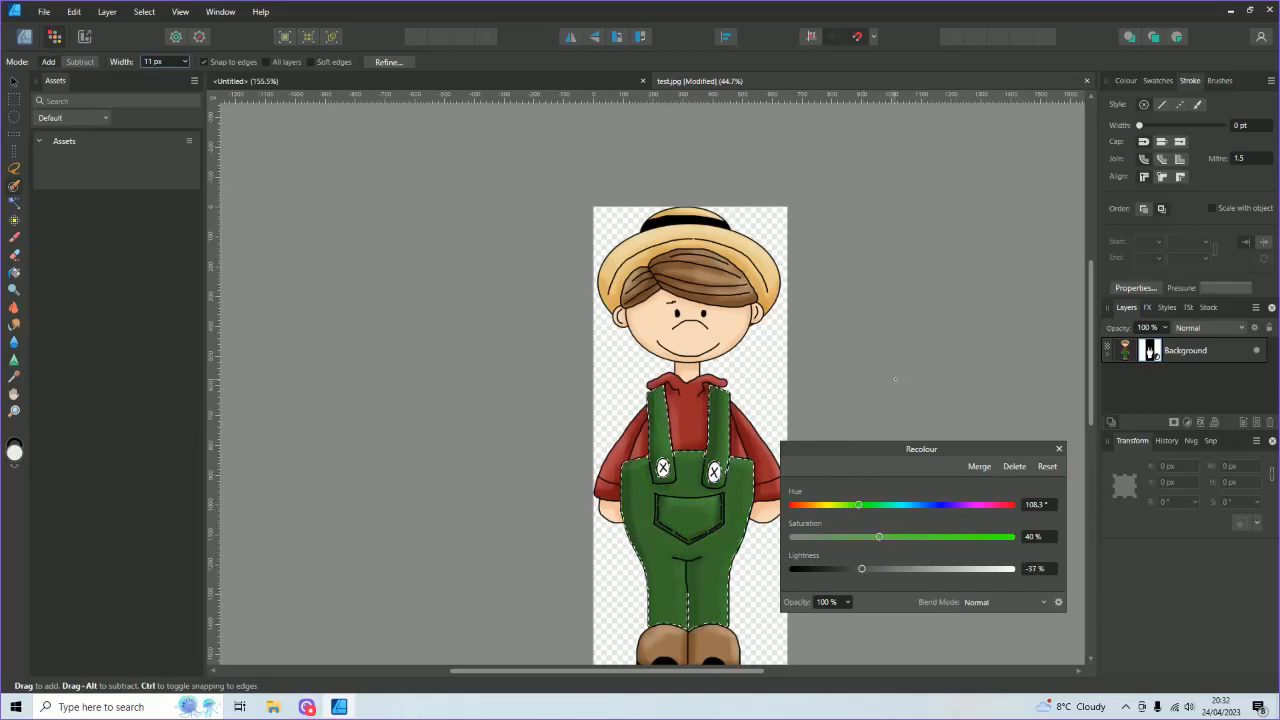
left_click(144, 12)
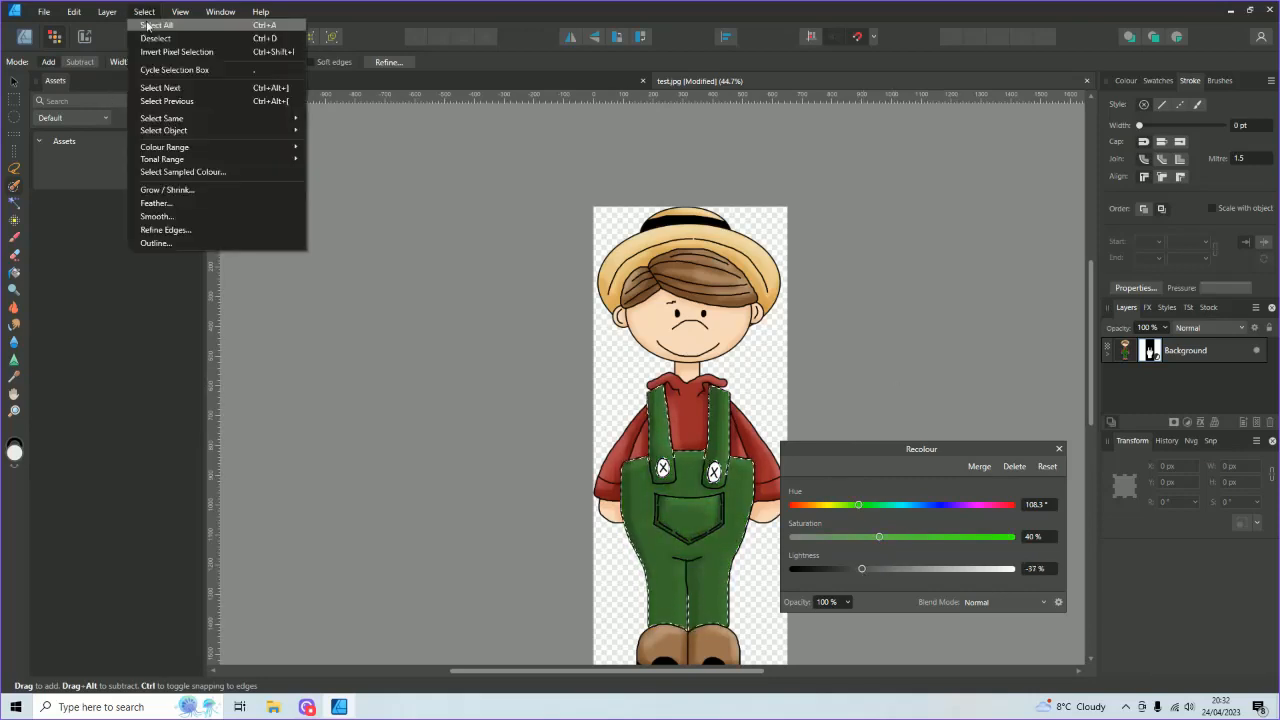
left_click(155, 41)
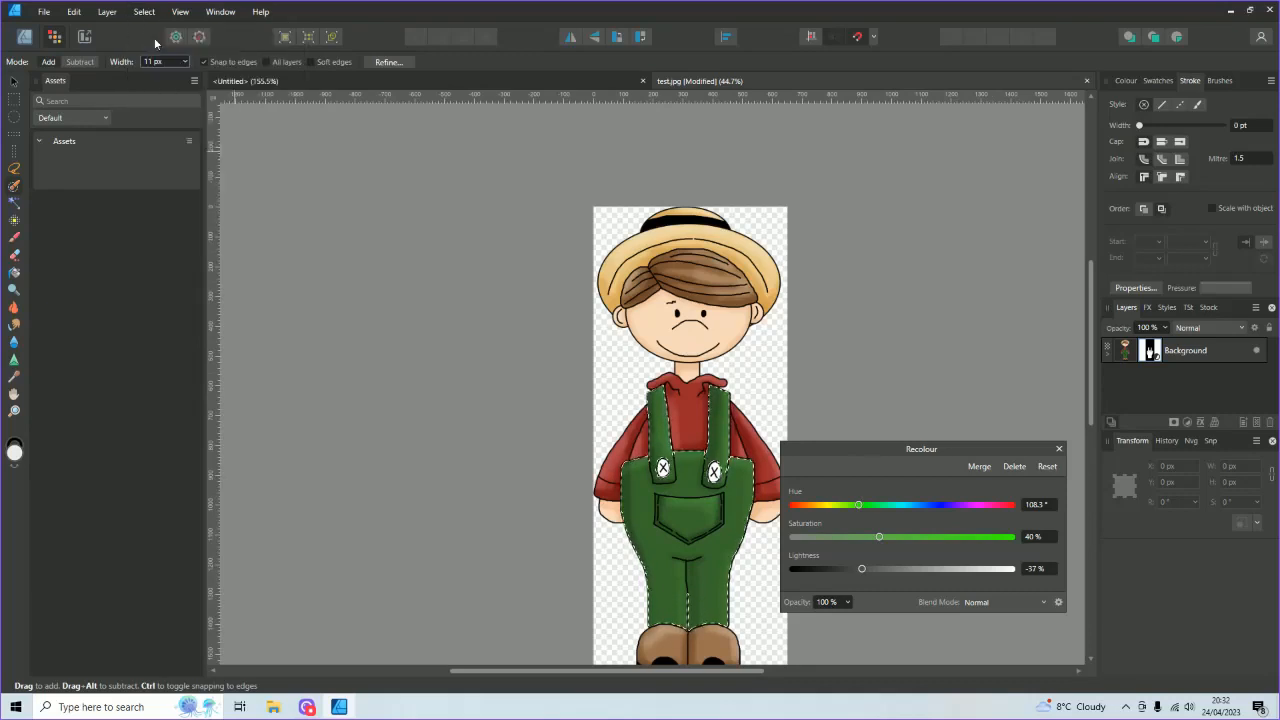
left_click(1059, 449)
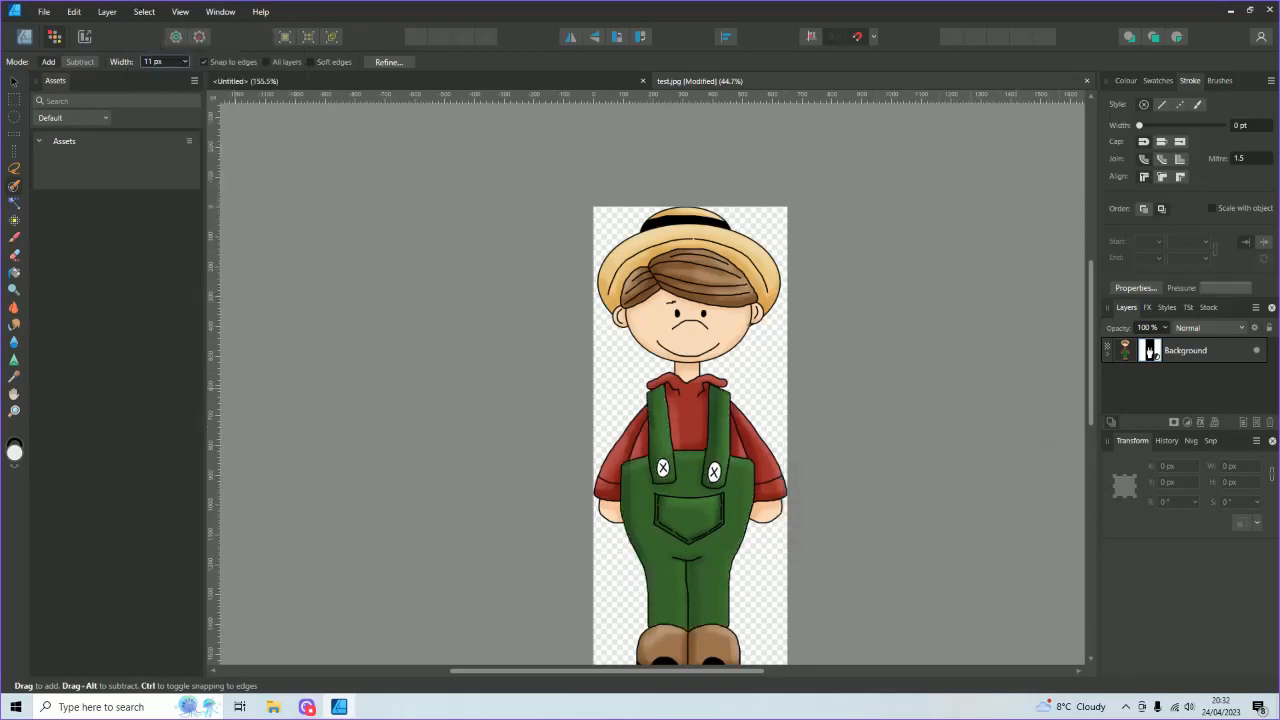
- Group the character's Background layer together with its Recolour adjustment, and select the group
left_click(14, 81)
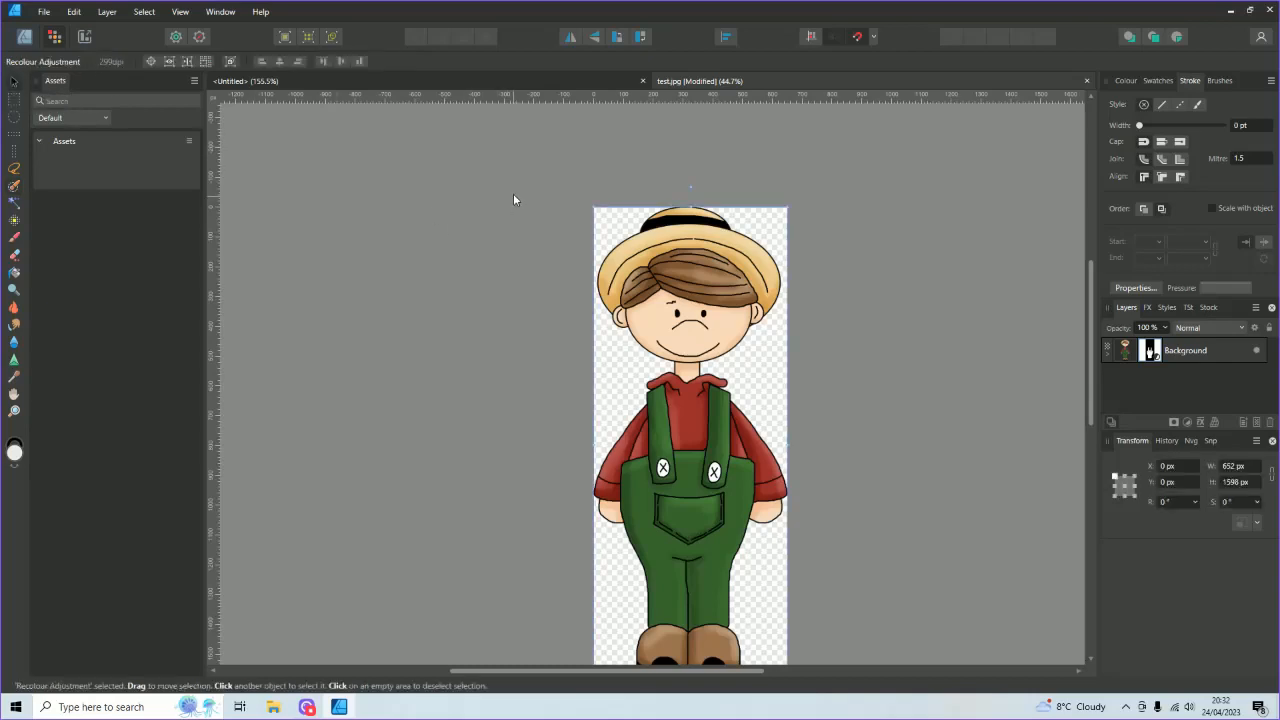
left_click_drag(513, 199, 823, 576)
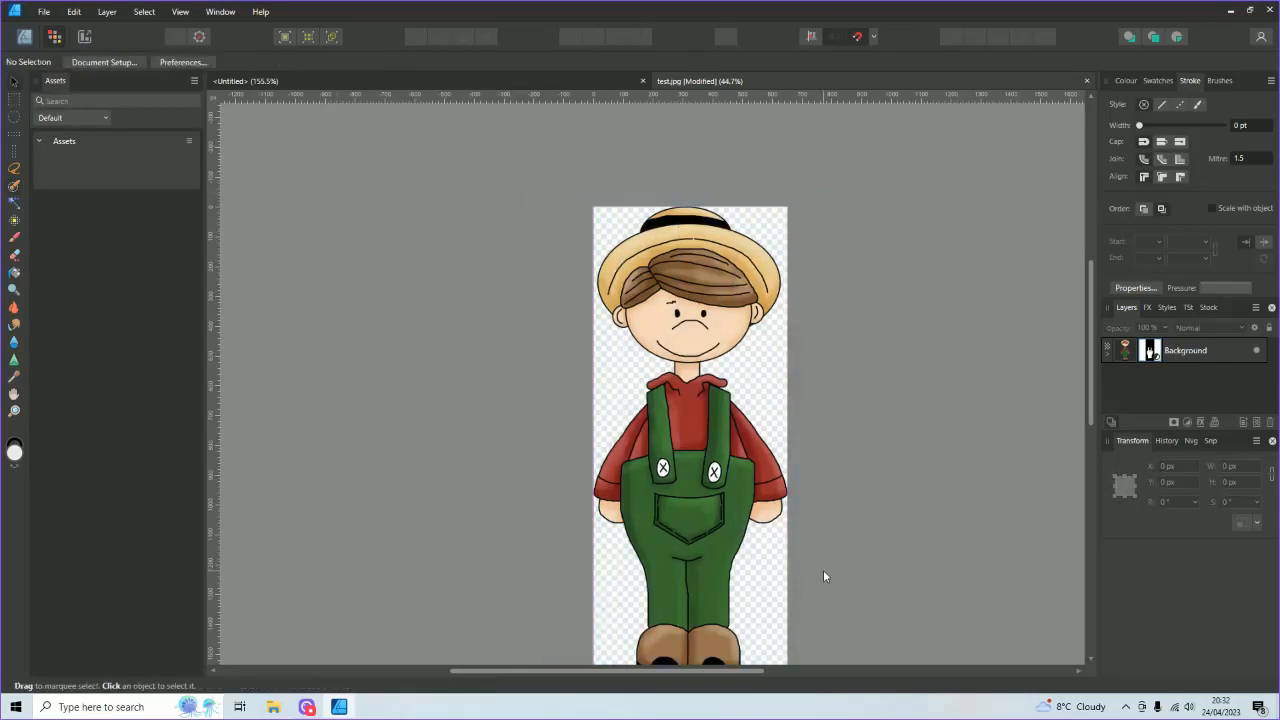
scroll(823, 576, "down", 2)
right_click(718, 528)
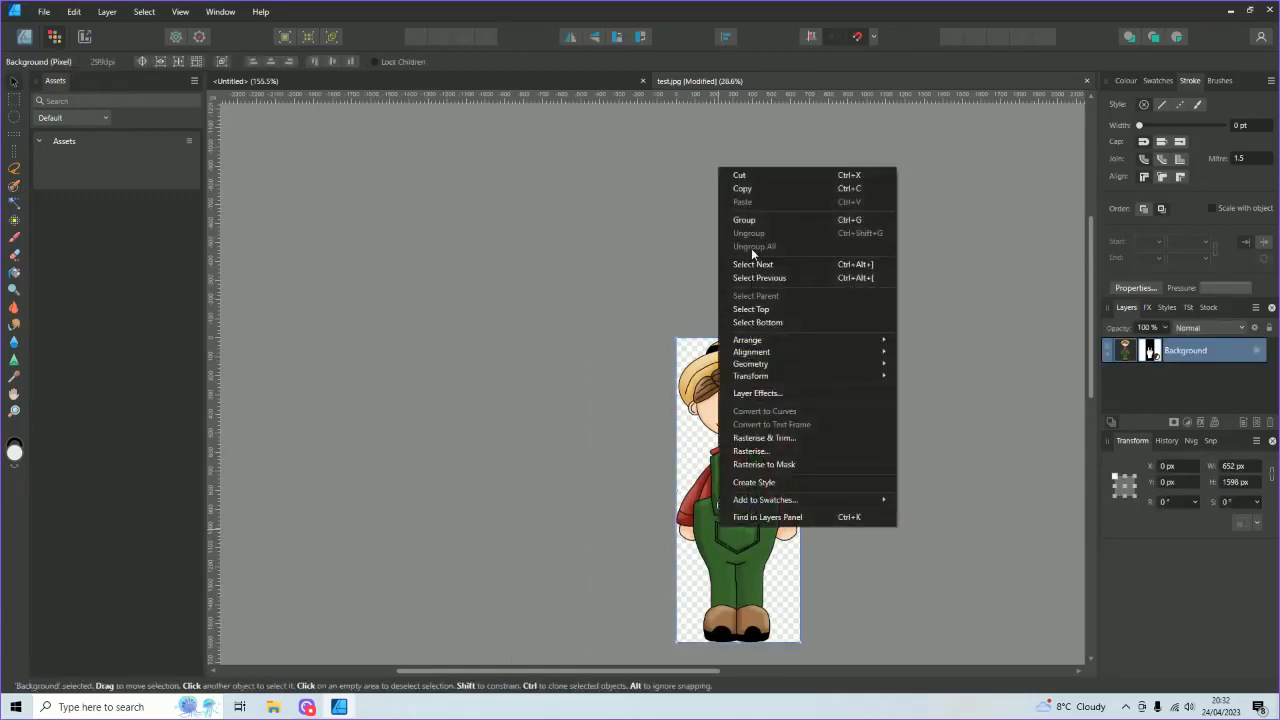
left_click(744, 219)
left_click(863, 311)
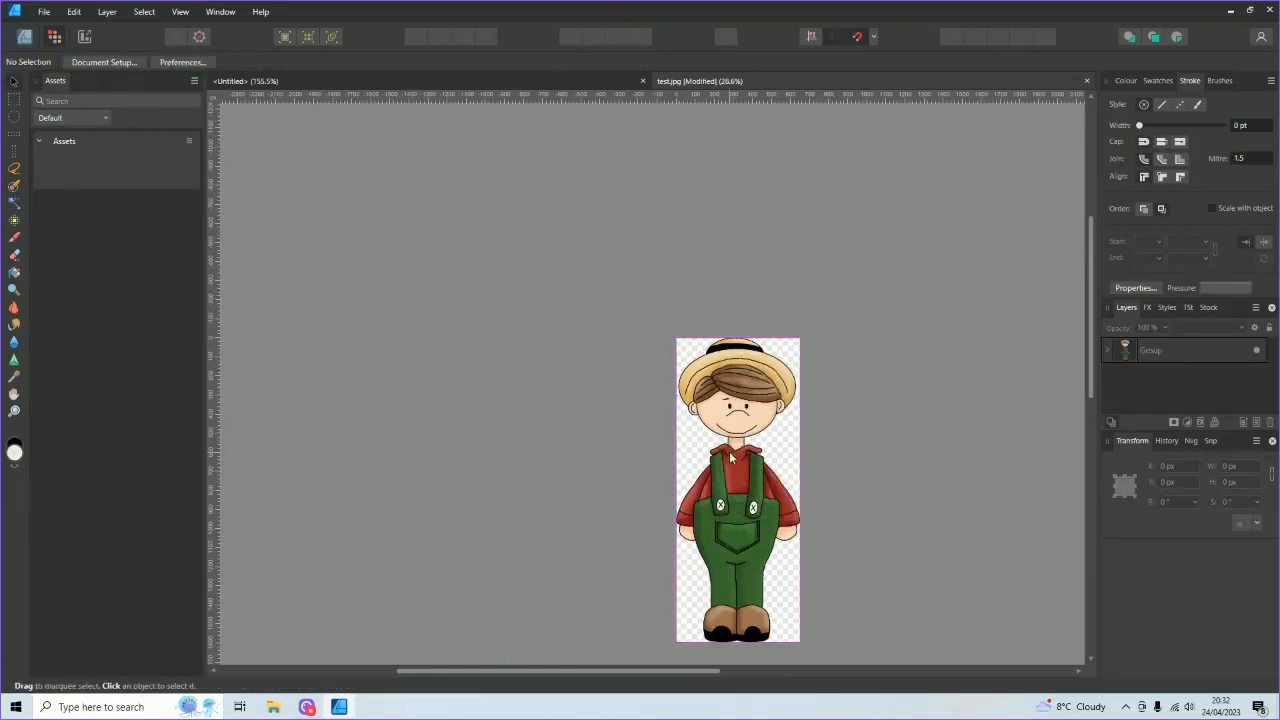
mouse_move(731, 457)
left_mouse_down()
mouse_move(563, 462)
mouse_move(733, 459)
left_mouse_up()
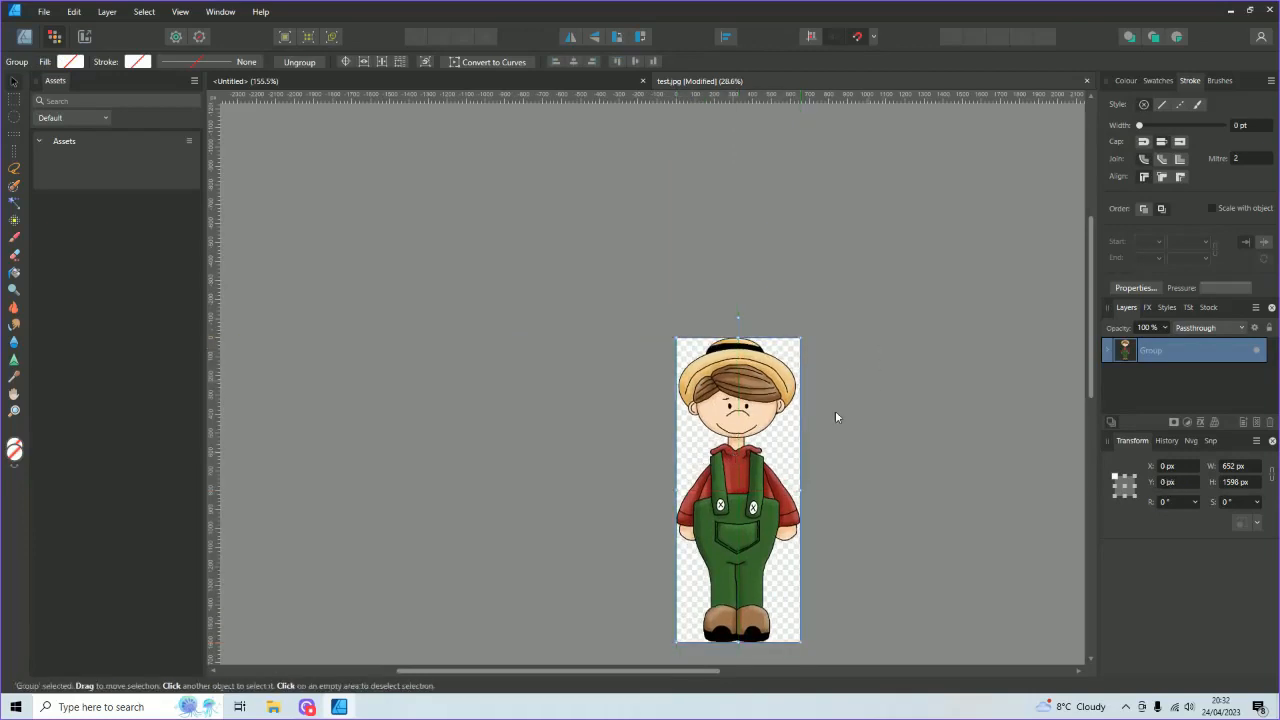
- Start a PNG export of the recoloured character through to choosing the save location, and cancel it without saving
scroll(794, 449, "up", 2)
left_click(43, 12)
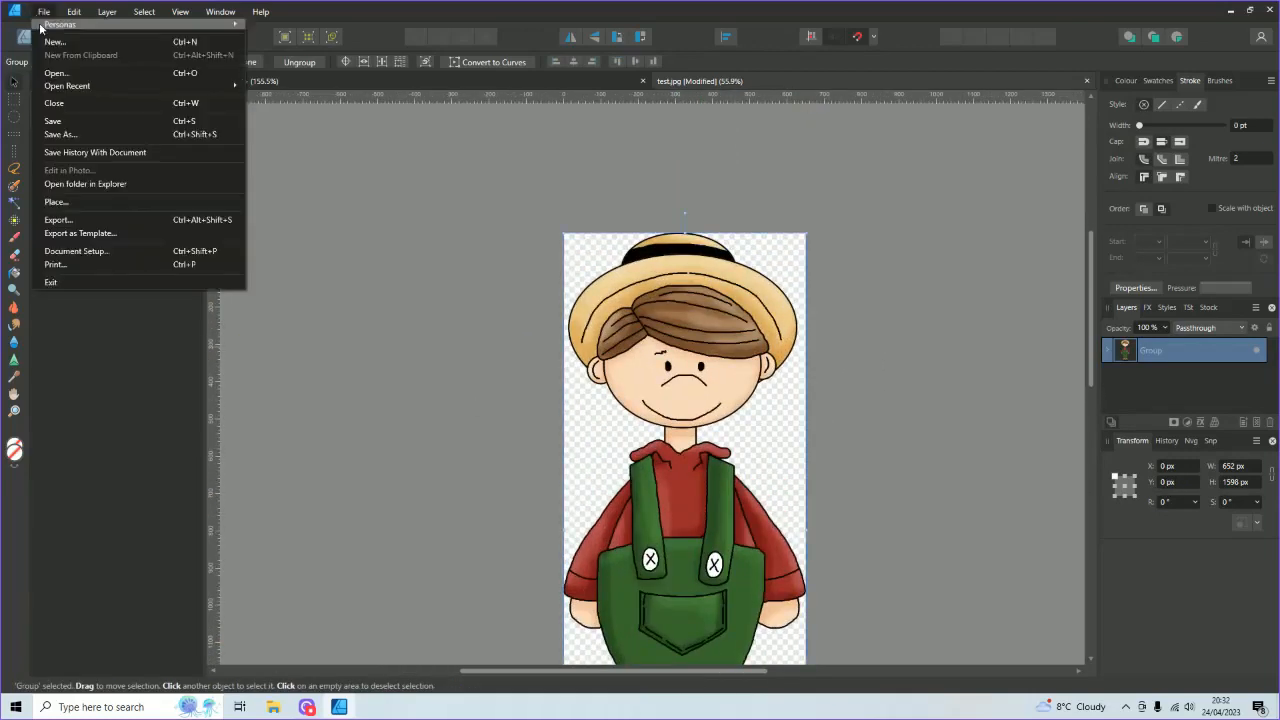
left_click(80, 219)
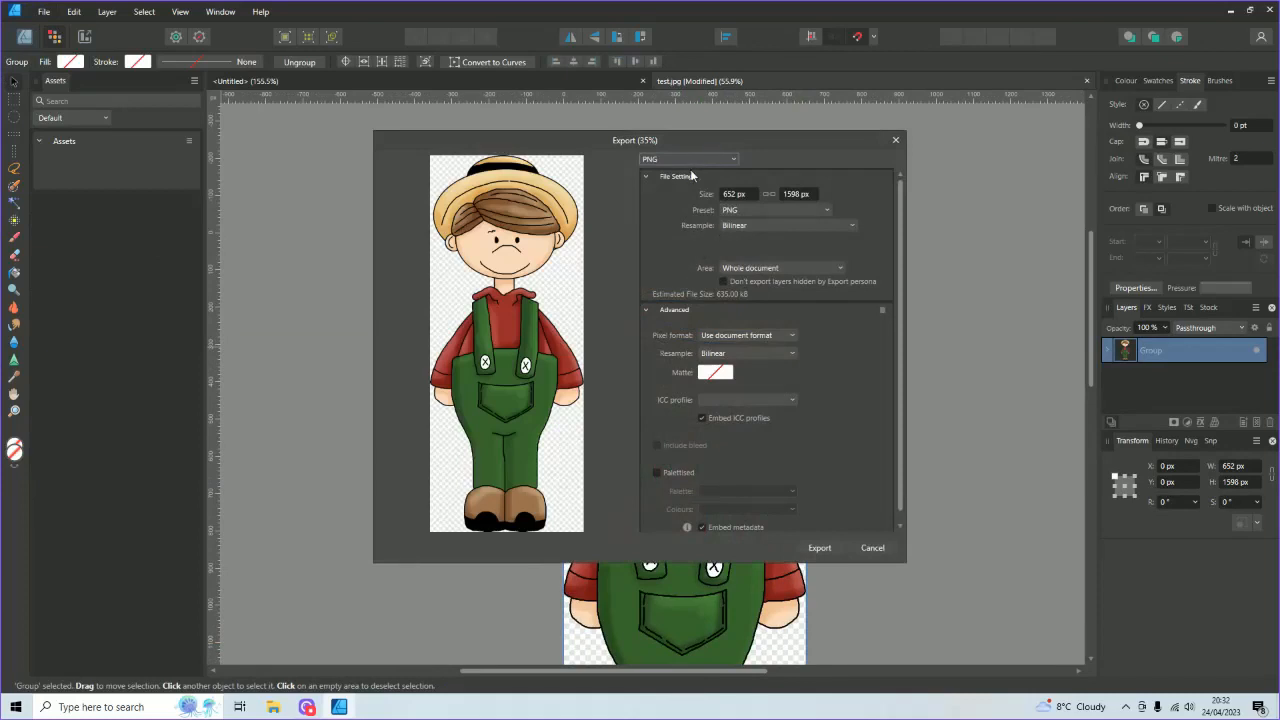
left_click(690, 160)
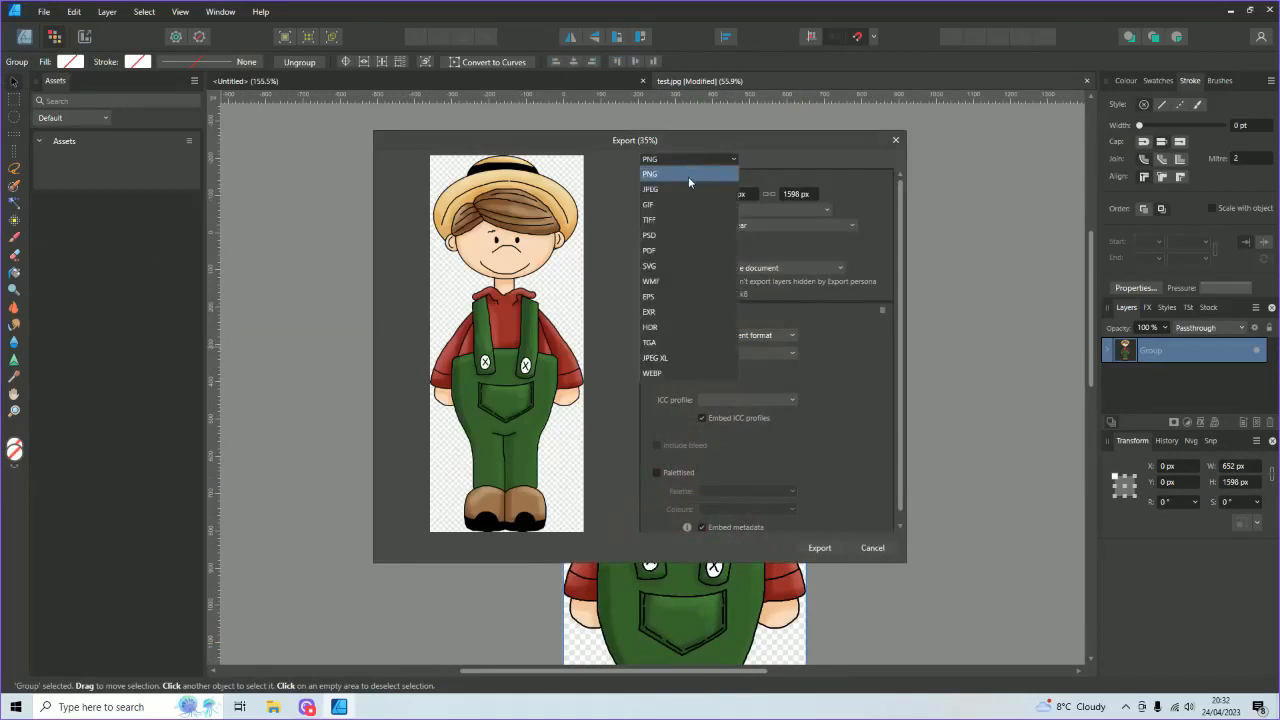
left_click(825, 161)
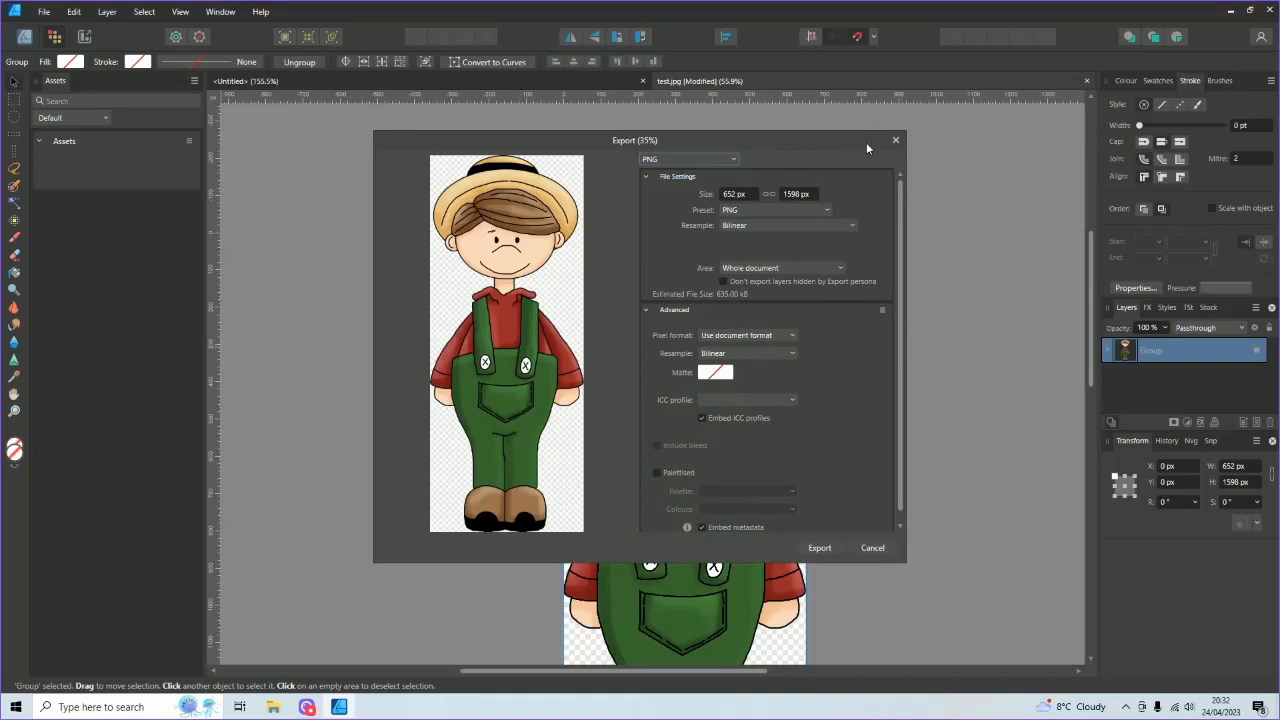
left_click(818, 548)
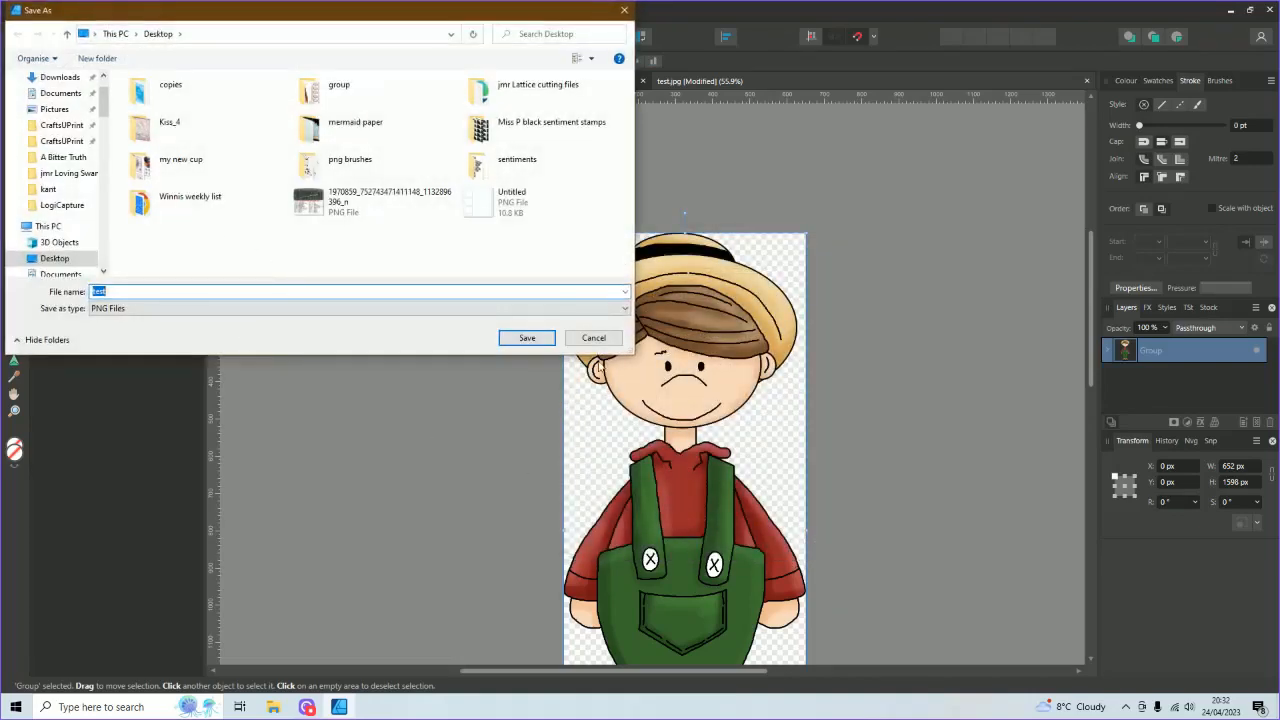
left_click(593, 338)
scroll(860, 287, "down", 3)
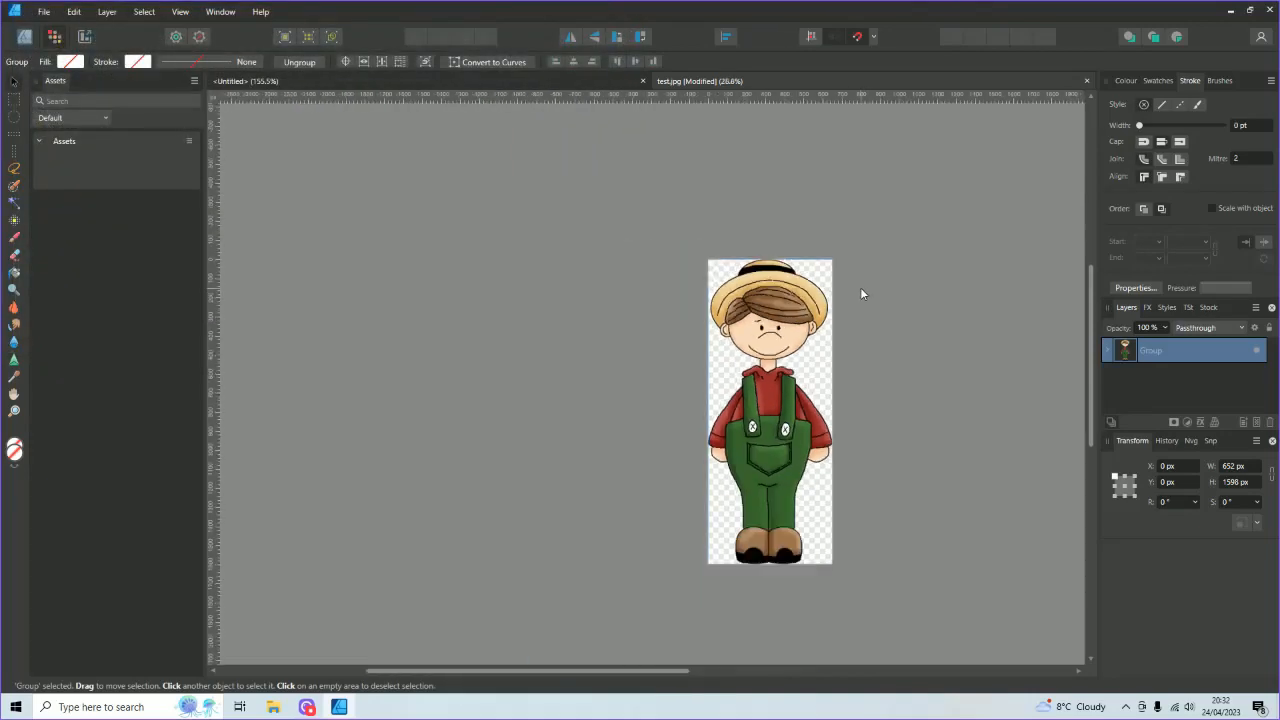